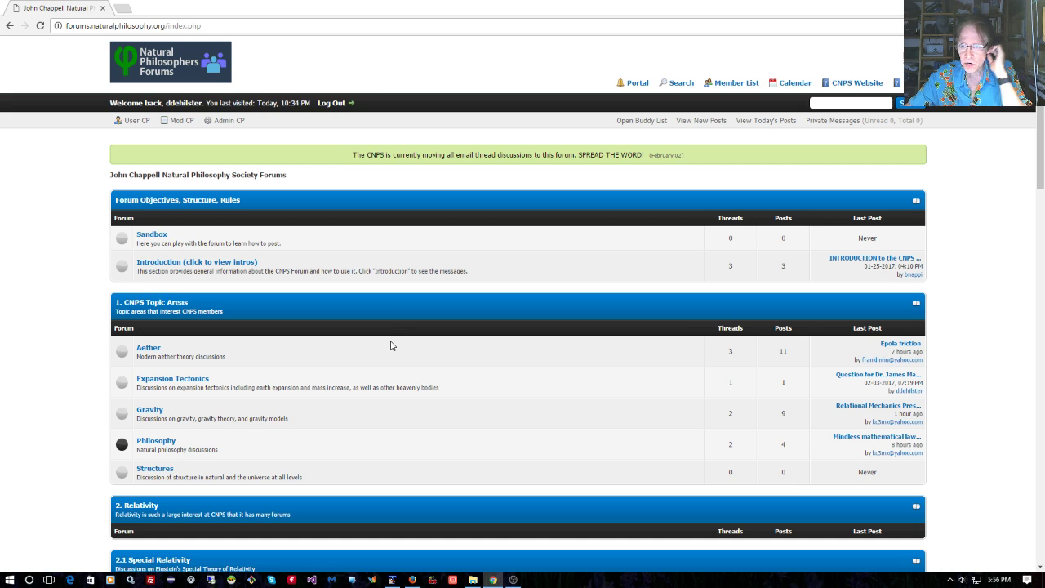
Sign out, view and accept the registration agreement, then sign back in
{"action": "left_click", "coordinate": [331, 102]}
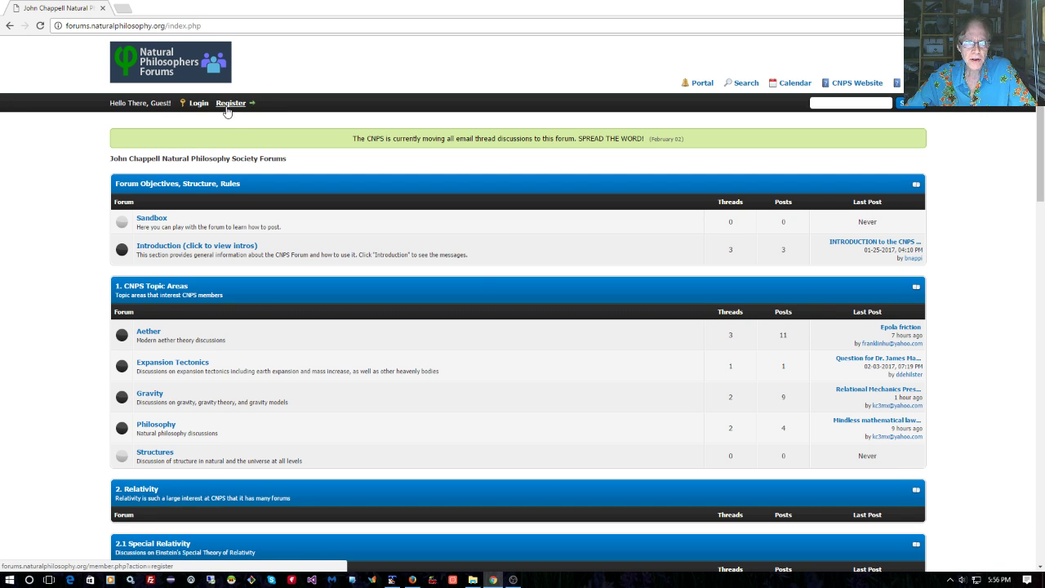
{"action": "left_click", "coordinate": [227, 107]}
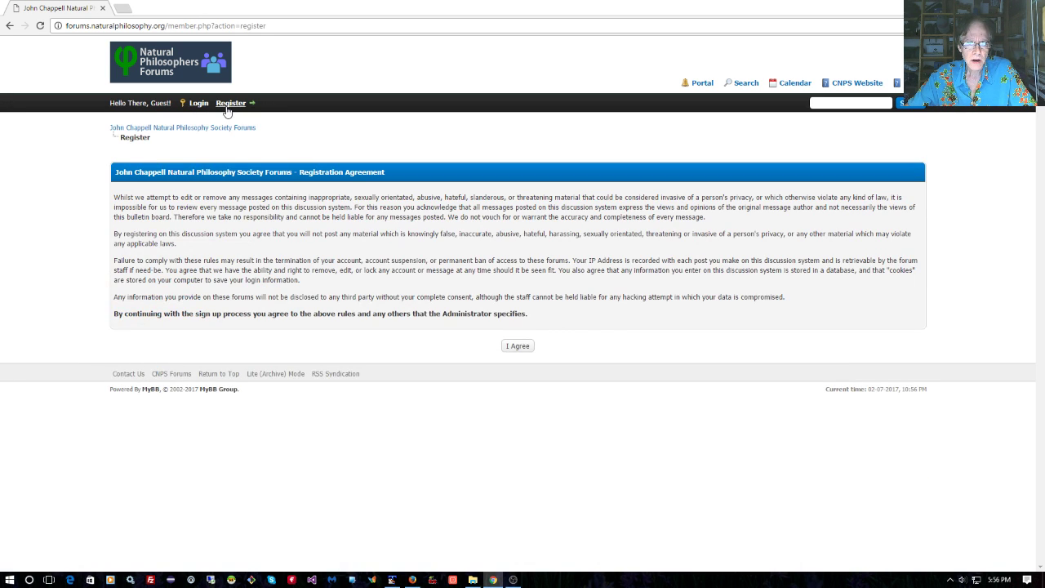
{"action": "left_click", "coordinate": [523, 349]}
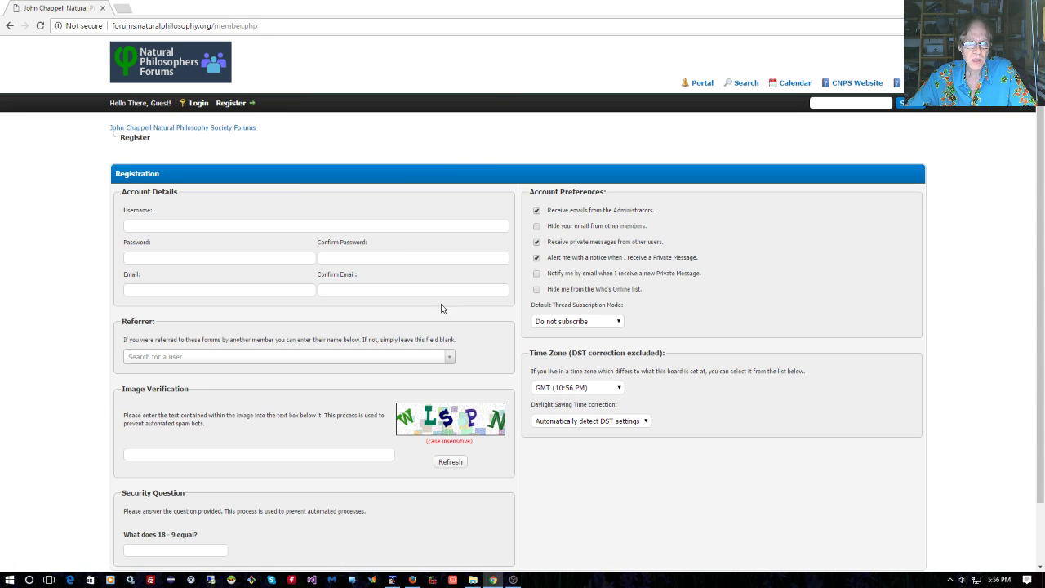
{"action": "left_click", "coordinate": [199, 104]}
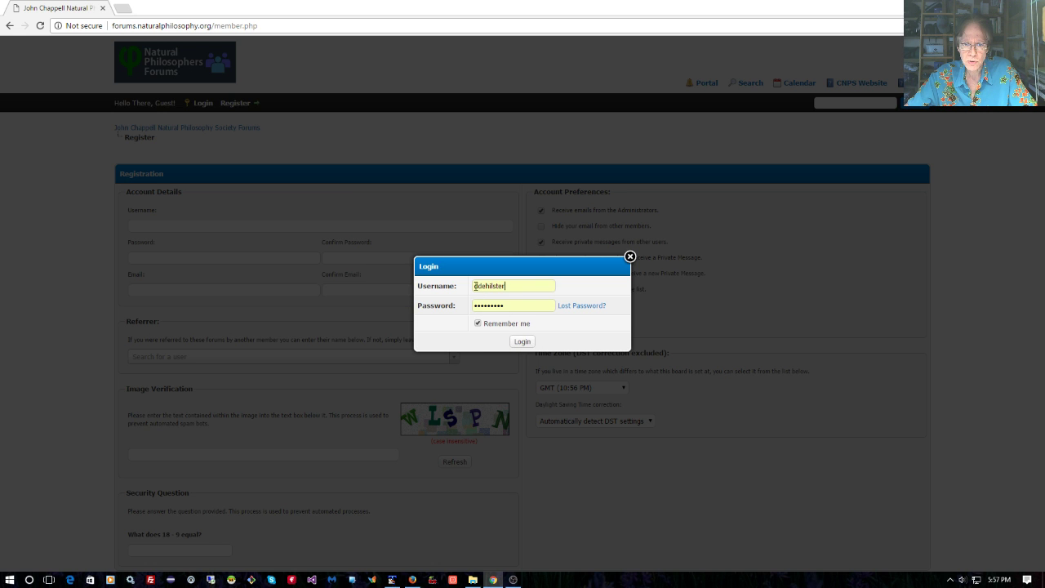
{"action": "left_click", "coordinate": [521, 342]}
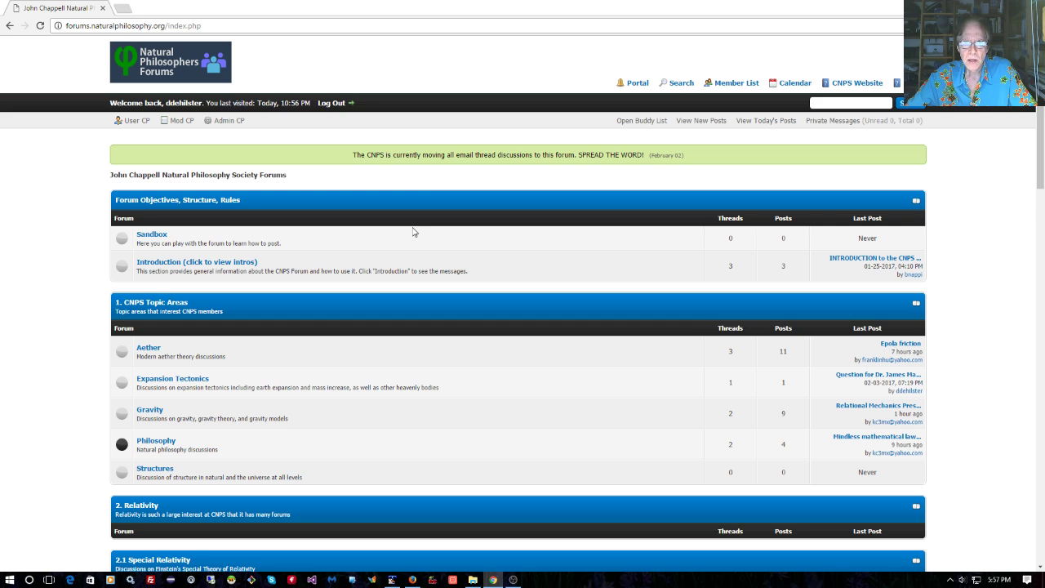
List new posts since last visit and today's posts, then return to the forum index
{"action": "left_click", "coordinate": [702, 121]}
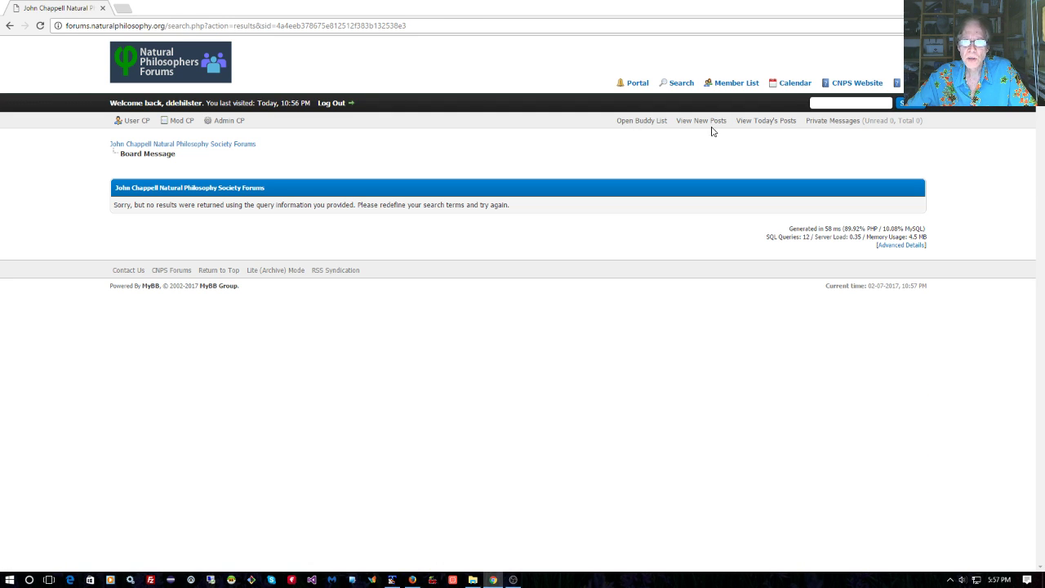
{"action": "left_click", "coordinate": [767, 121]}
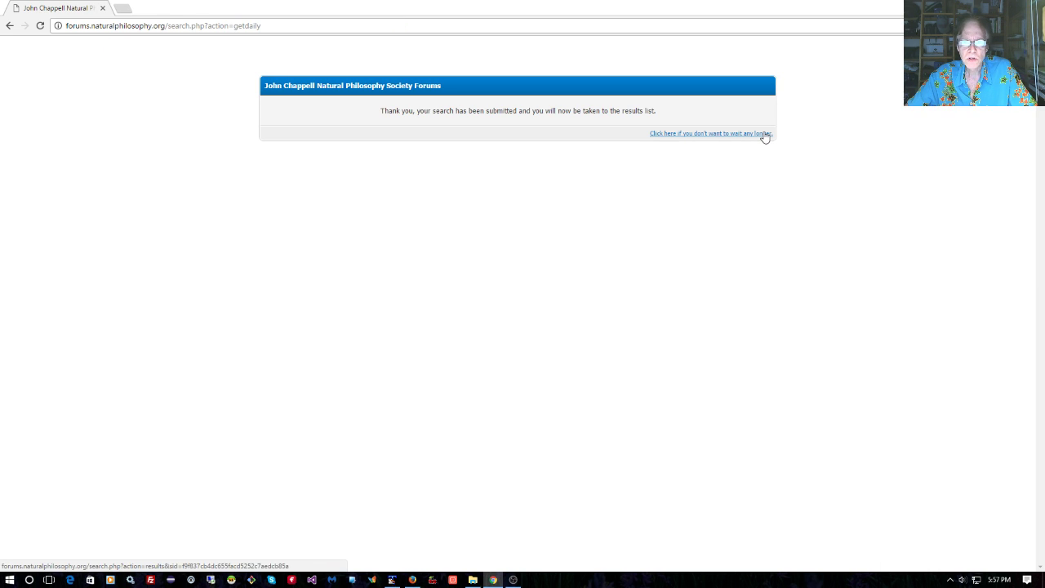
{"action": "left_click", "coordinate": [765, 134]}
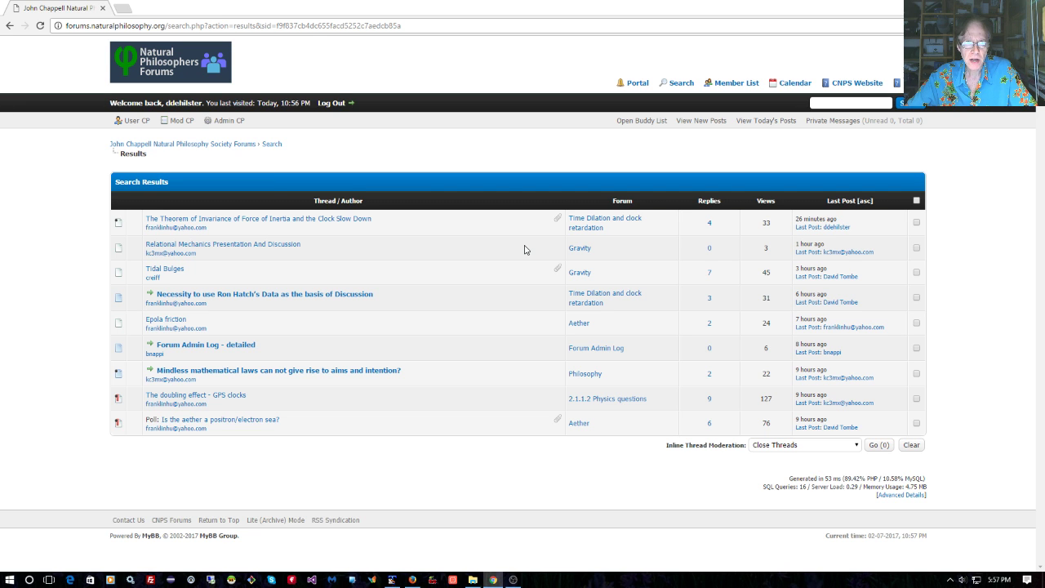
{"action": "left_click", "coordinate": [172, 69]}
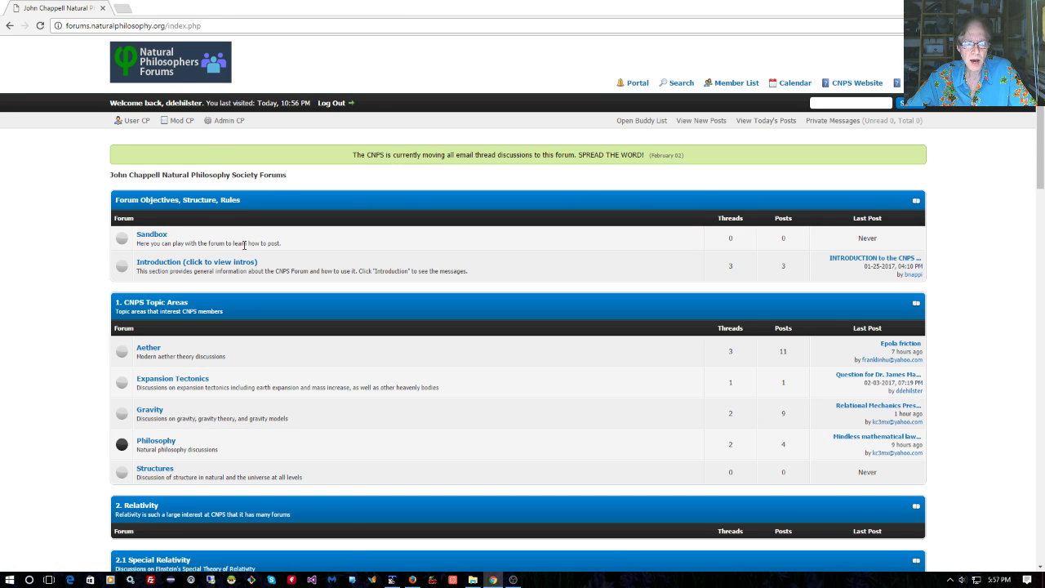
Open 'Is the aether a positron/electron sea?' in the Aether forum and read its posts and poll
{"action": "scroll", "coordinate": [244, 245], "scroll_direction": "down", "scroll_amount": 2}
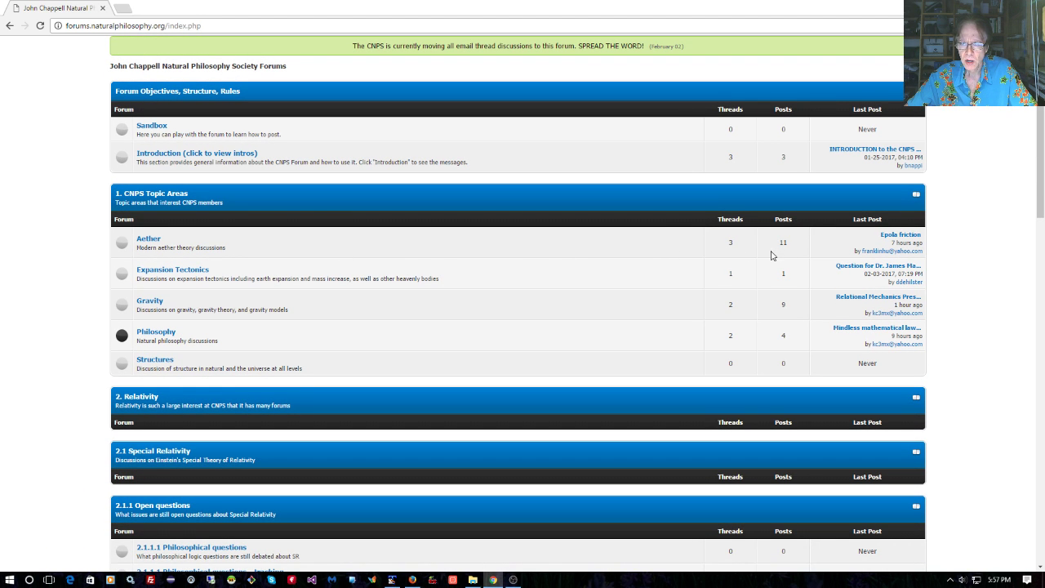
{"action": "left_click", "coordinate": [151, 242]}
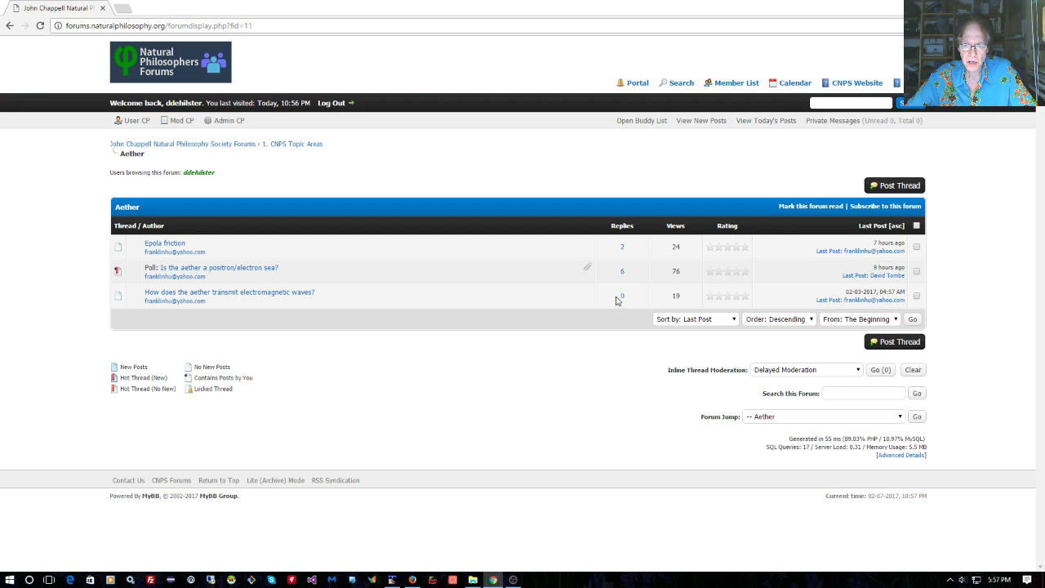
{"action": "left_click", "coordinate": [268, 273]}
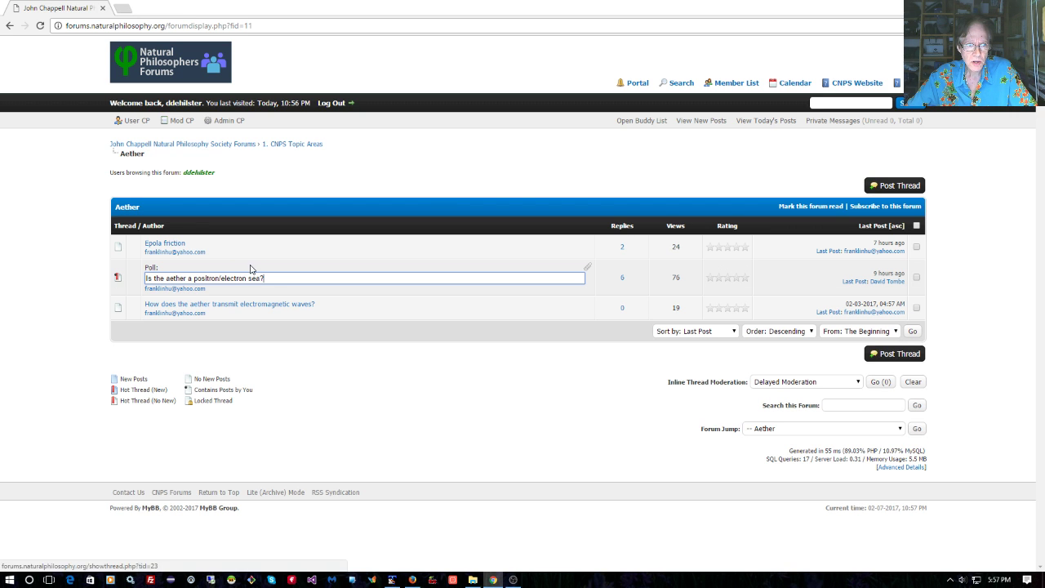
{"action": "left_click", "coordinate": [318, 296]}
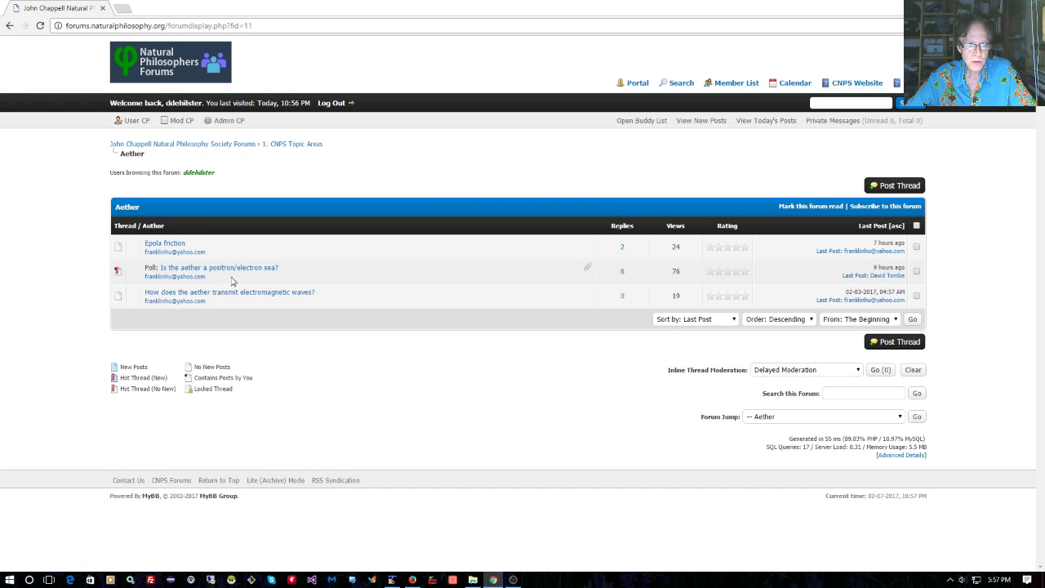
{"action": "left_click", "coordinate": [209, 272]}
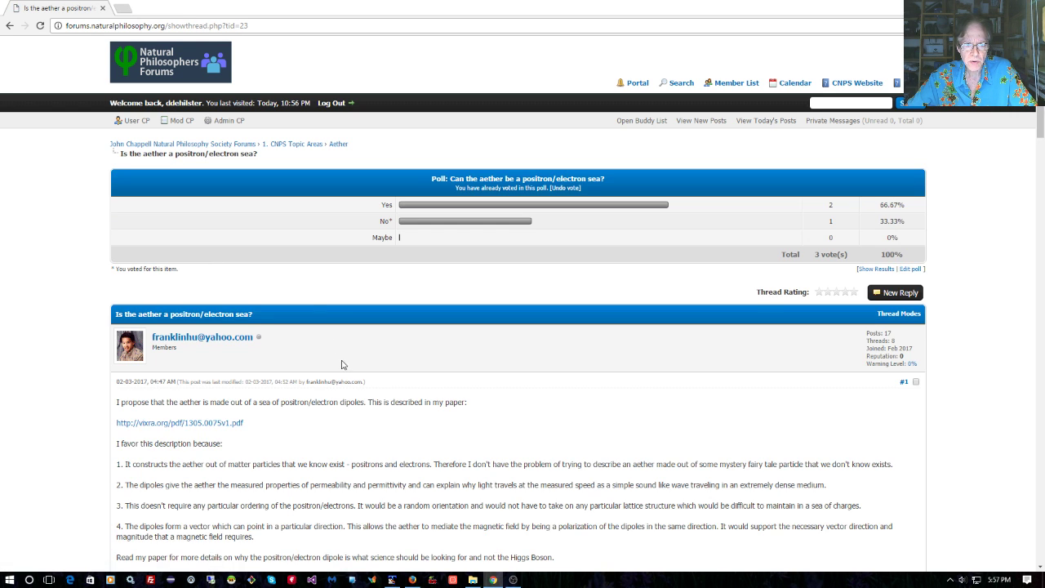
{"action": "scroll", "coordinate": [343, 367], "scroll_direction": "down", "scroll_amount": 3}
{"action": "scroll", "coordinate": [343, 373], "scroll_direction": "down", "scroll_amount": 4}
{"action": "scroll", "coordinate": [345, 373], "scroll_direction": "up", "scroll_amount": 4}
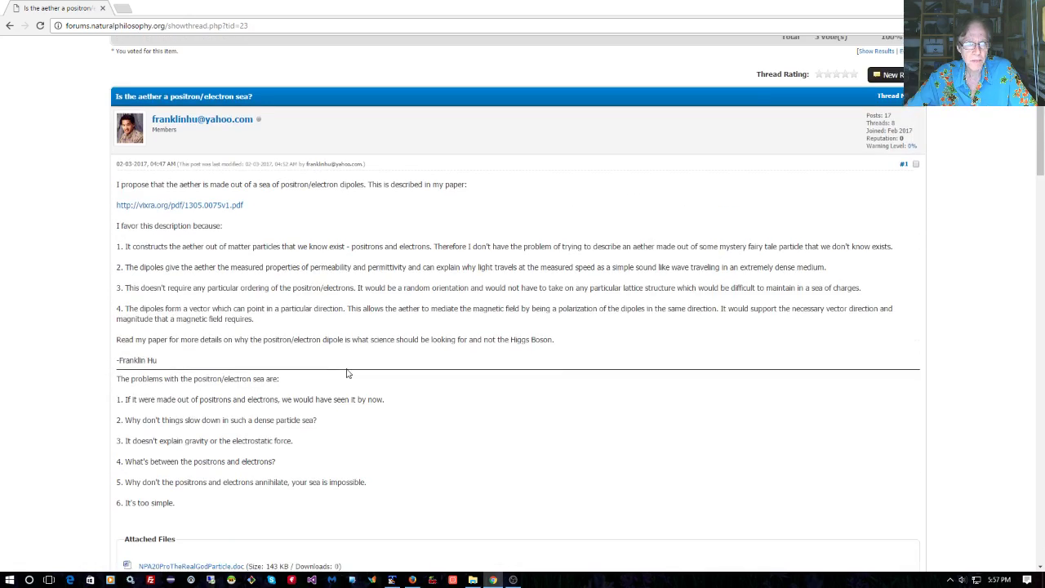
{"action": "scroll", "coordinate": [344, 373], "scroll_direction": "down", "scroll_amount": 12}
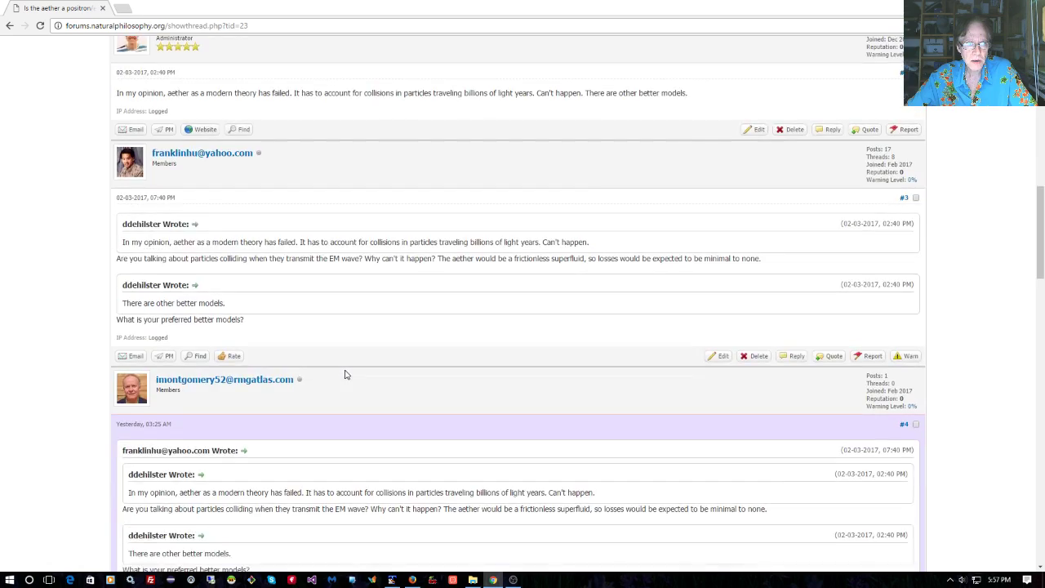
{"action": "scroll", "coordinate": [345, 373], "scroll_direction": "down", "scroll_amount": 12}
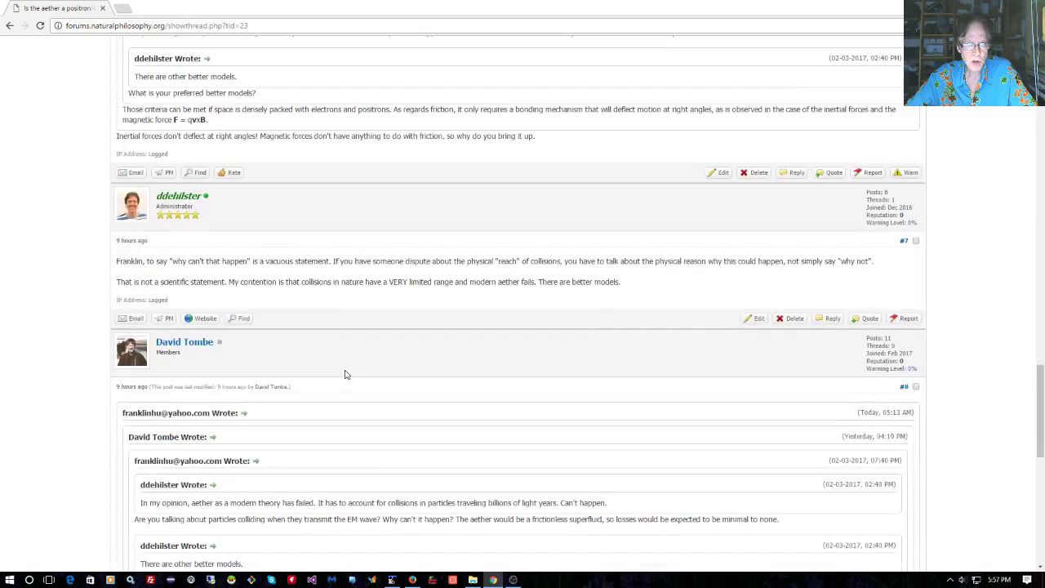
{"action": "scroll", "coordinate": [345, 369], "scroll_direction": "up", "scroll_amount": 20}
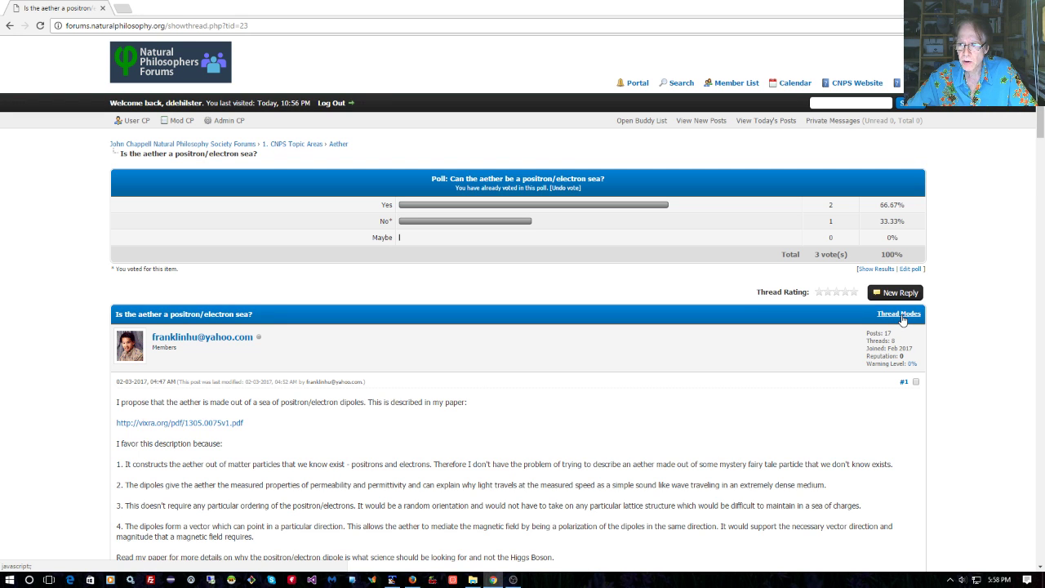
{"action": "left_click", "coordinate": [902, 318]}
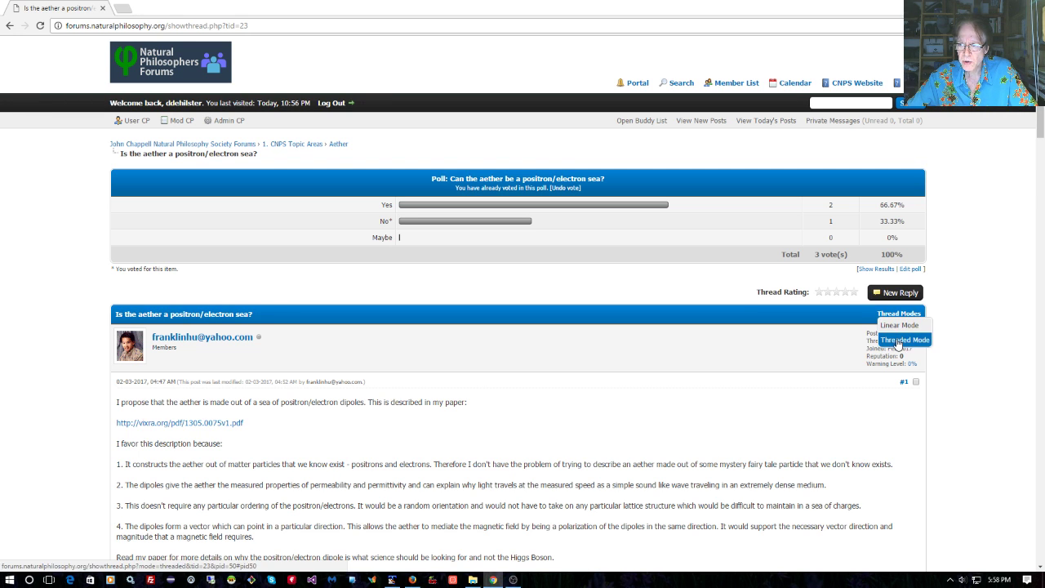
{"action": "left_click", "coordinate": [898, 342]}
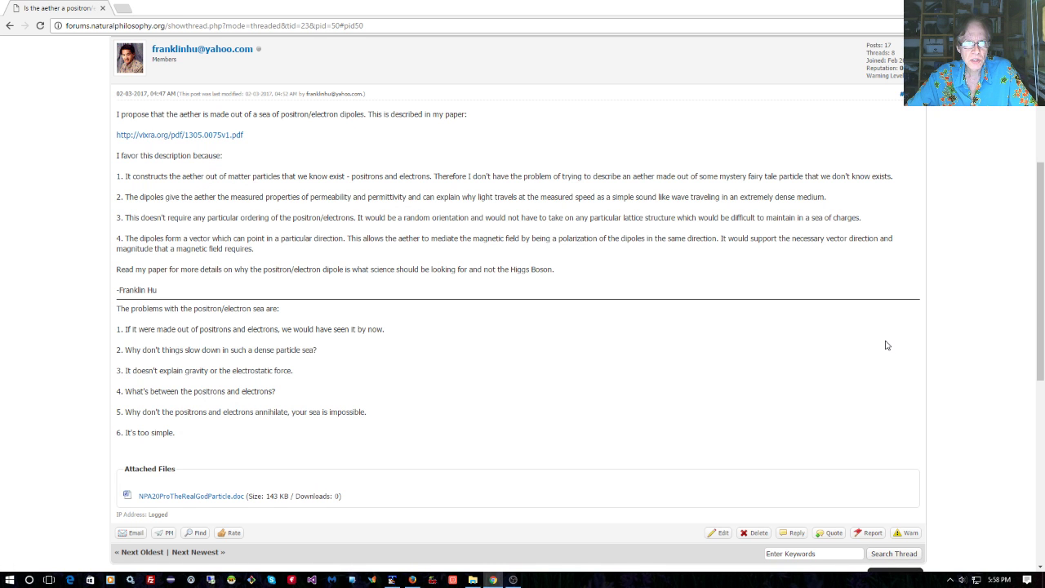
{"action": "scroll", "coordinate": [887, 345], "scroll_direction": "down", "scroll_amount": 5}
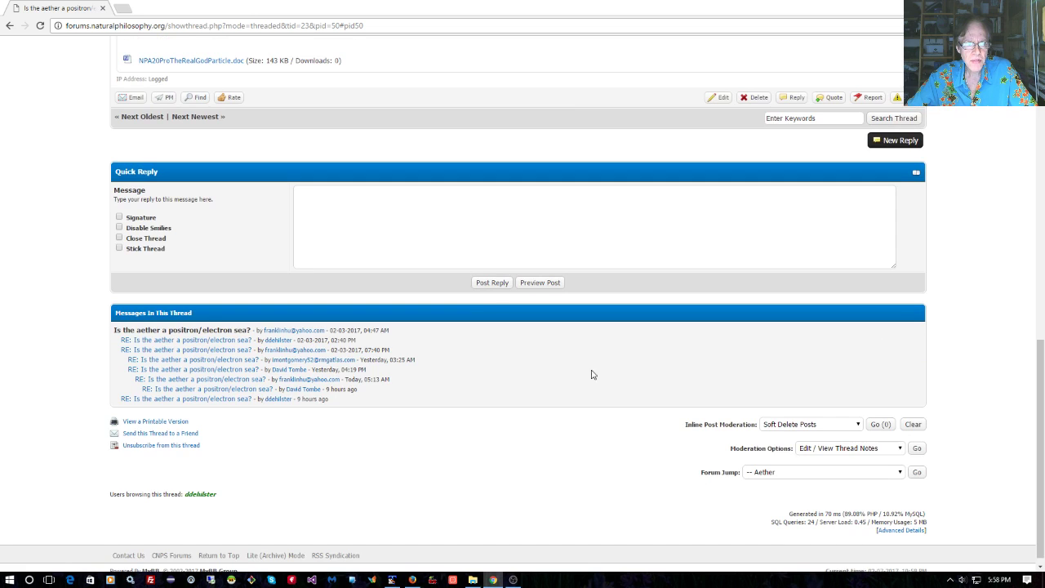
{"action": "scroll", "coordinate": [593, 374], "scroll_direction": "down", "scroll_amount": 1}
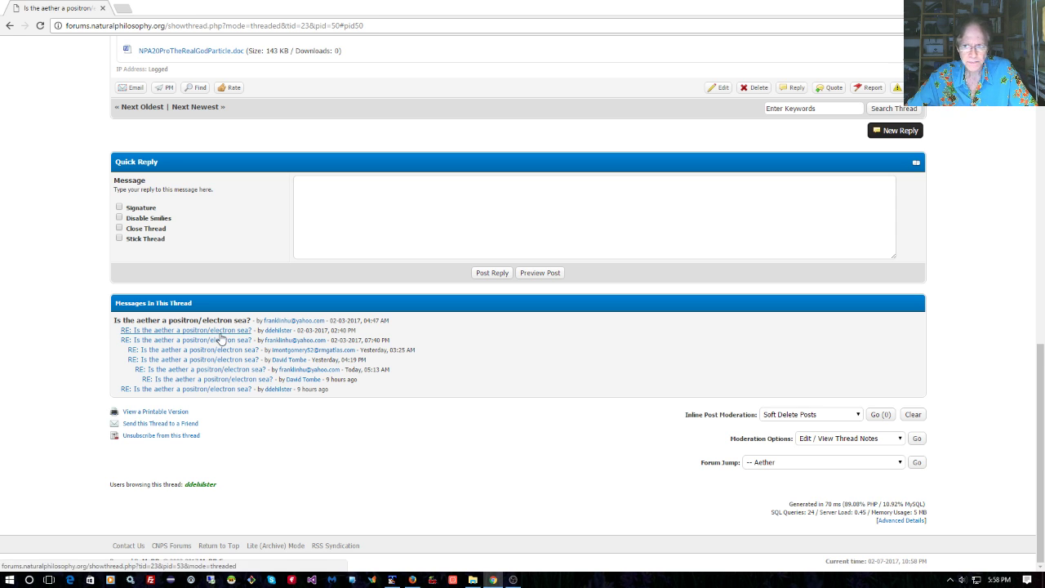
{"action": "scroll", "coordinate": [711, 384], "scroll_direction": "up", "scroll_amount": 15}
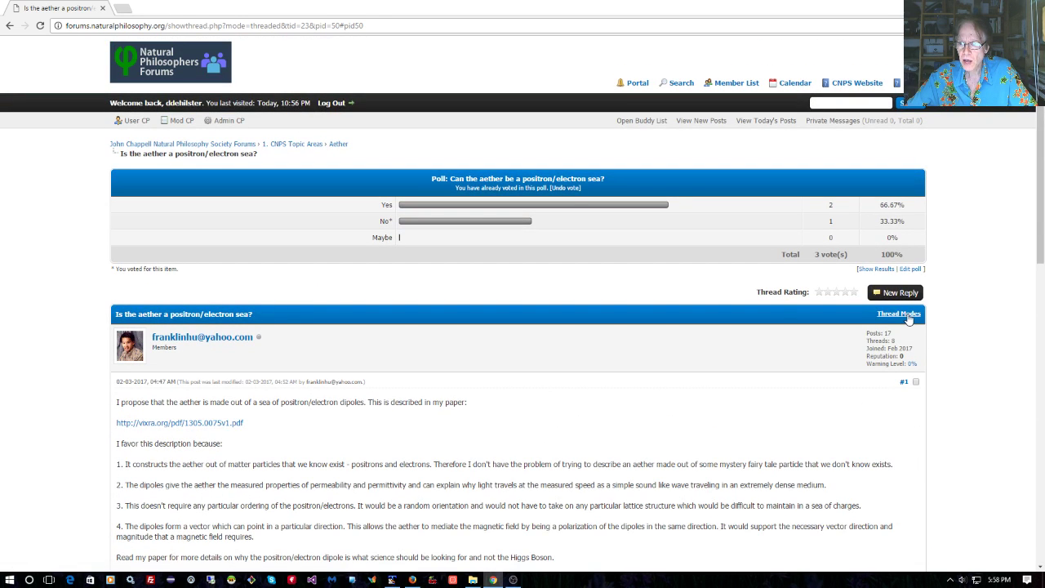
{"action": "left_click", "coordinate": [904, 315]}
{"action": "left_click", "coordinate": [894, 330]}
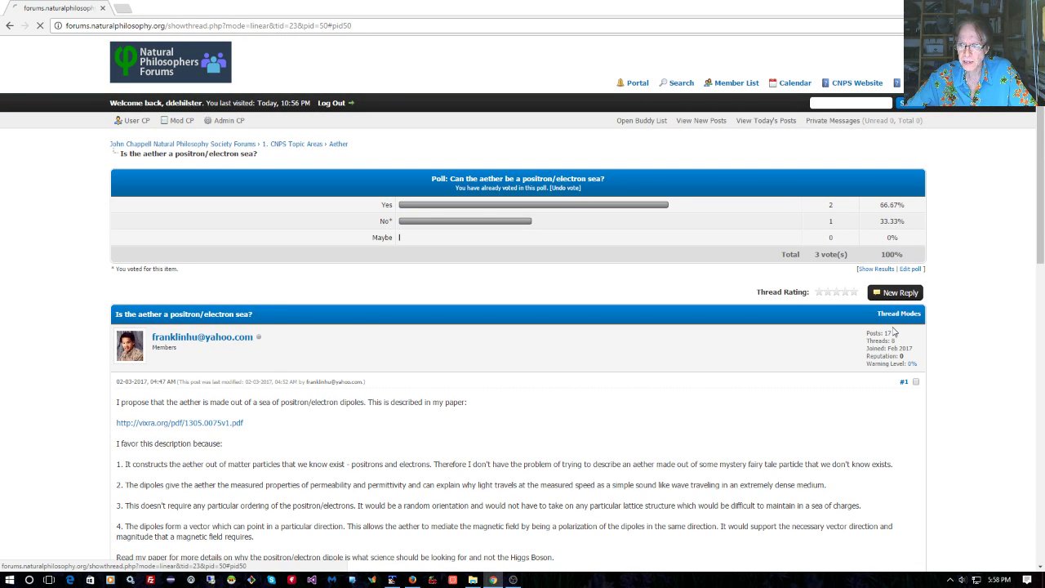
{"action": "scroll", "coordinate": [779, 397], "scroll_direction": "down", "scroll_amount": 10}
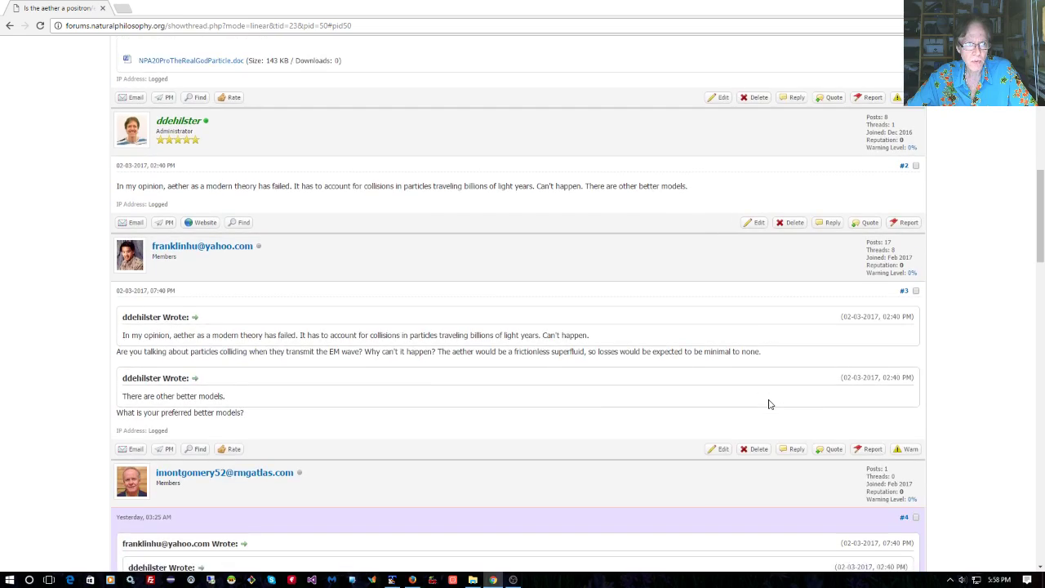
{"action": "scroll", "coordinate": [768, 404], "scroll_direction": "down", "scroll_amount": 15}
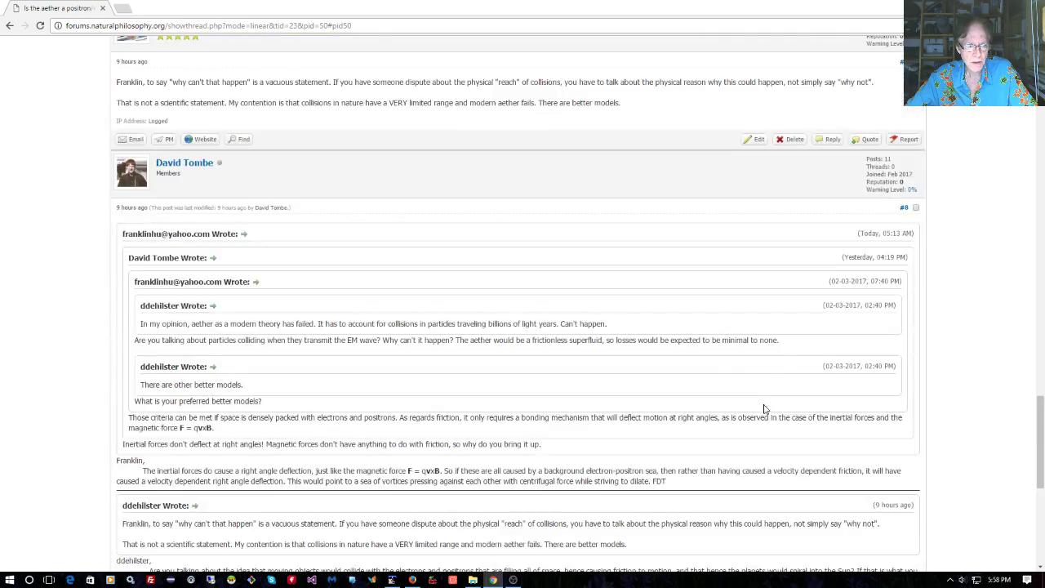
{"action": "scroll", "coordinate": [764, 406], "scroll_direction": "down", "scroll_amount": 5}
{"action": "scroll", "coordinate": [764, 405], "scroll_direction": "down", "scroll_amount": 2}
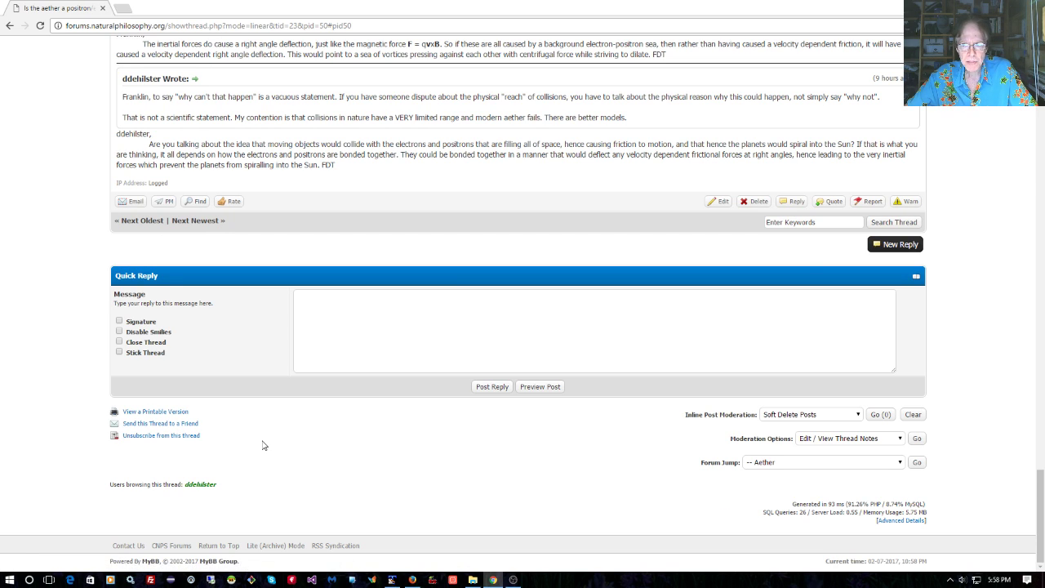
{"action": "scroll", "coordinate": [264, 445], "scroll_direction": "up", "scroll_amount": 20}
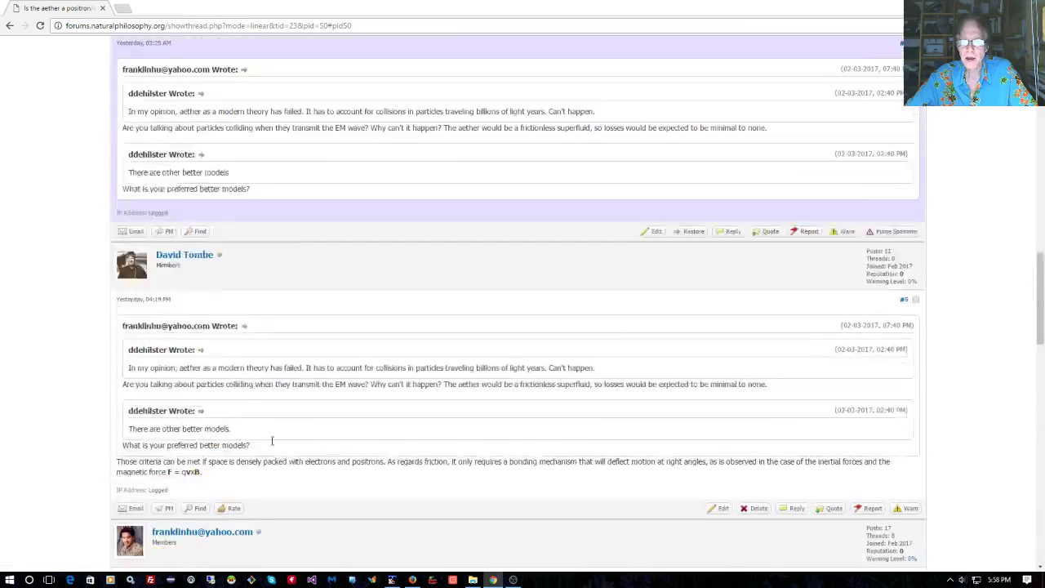
{"action": "scroll", "coordinate": [289, 441], "scroll_direction": "up", "scroll_amount": 2}
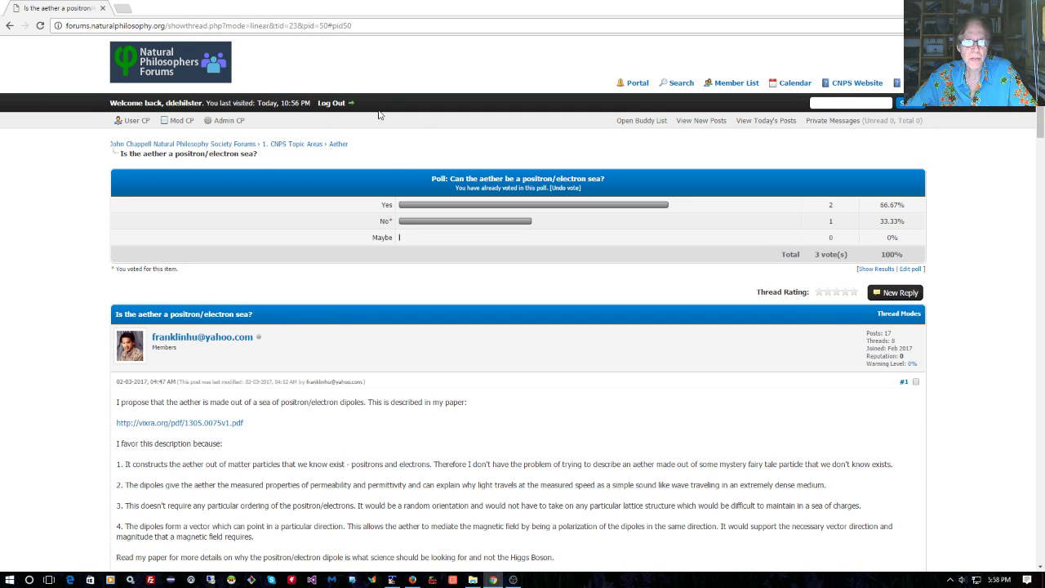
Go from the forum index to the empty Sandbox forum and start a new thread there
{"action": "left_click", "coordinate": [181, 75]}
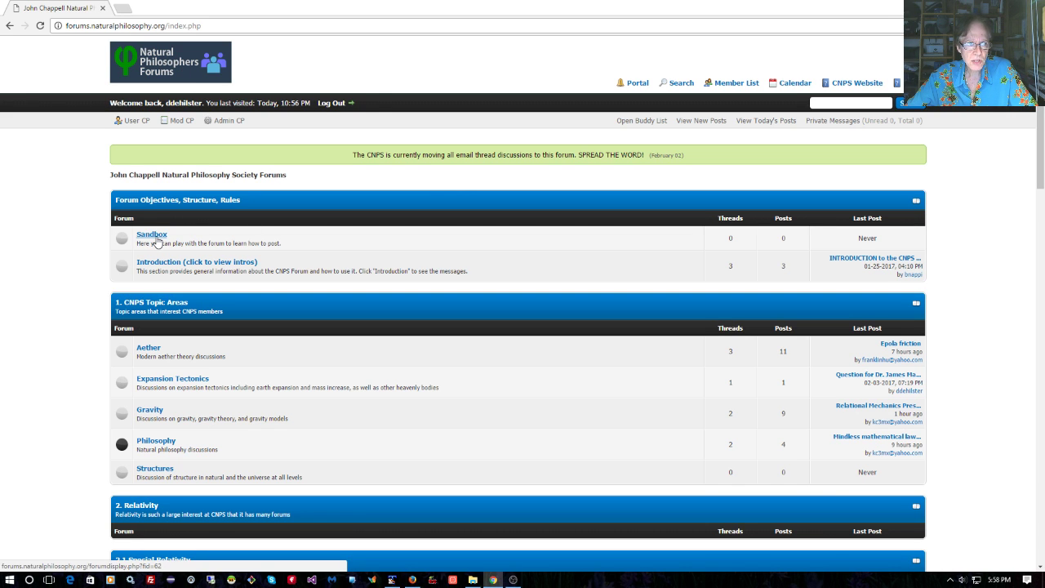
{"action": "left_click", "coordinate": [156, 240]}
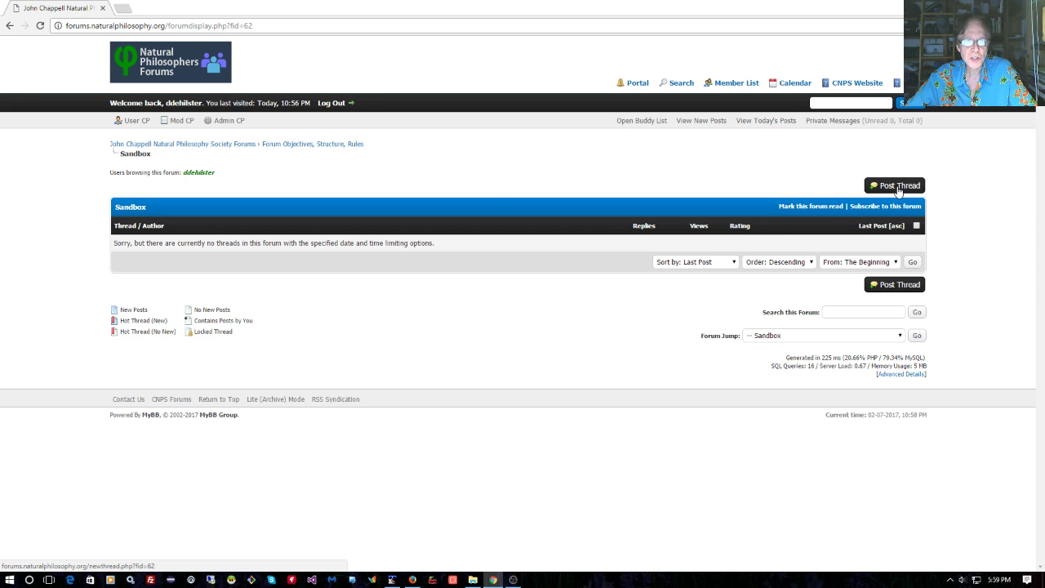
{"action": "left_click", "coordinate": [898, 190]}
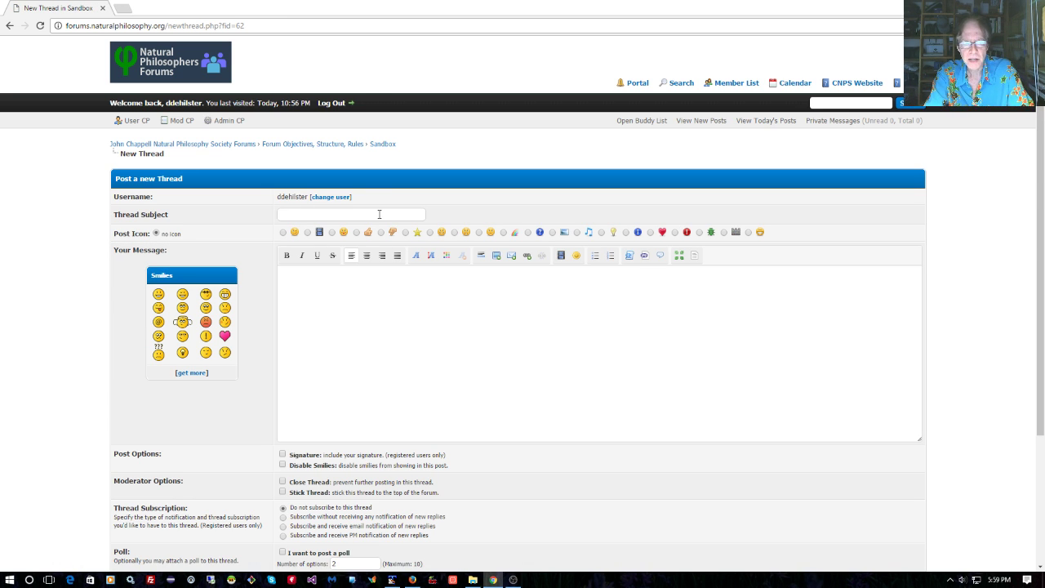
Enter the demo thread subject and the message 'Here is what I did when recording a help demo.'
{"action": "type", "text": "Dave's Demo Thread"}
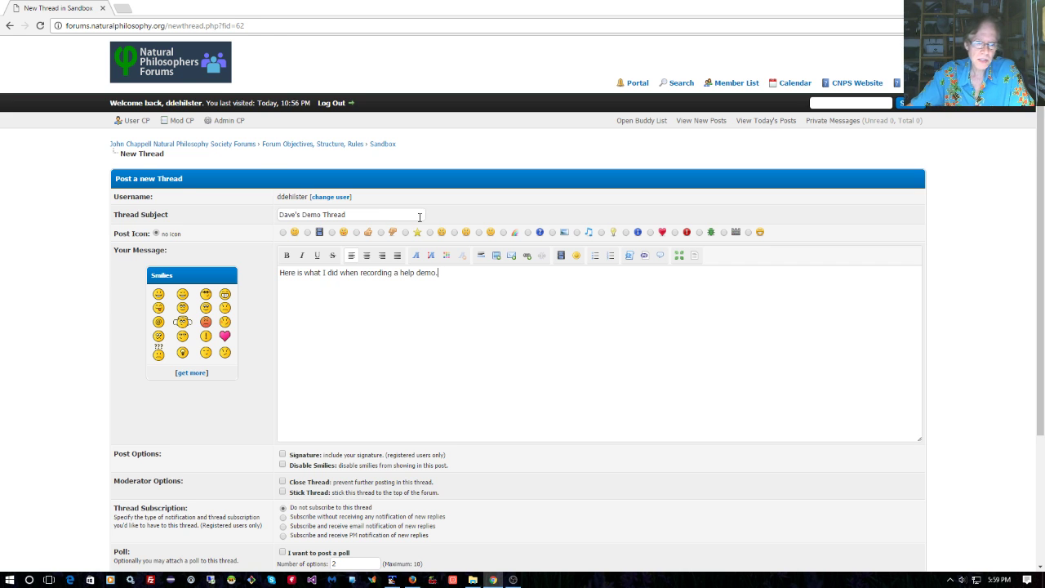
{"action": "scroll", "coordinate": [457, 287], "scroll_direction": "down", "scroll_amount": 2}
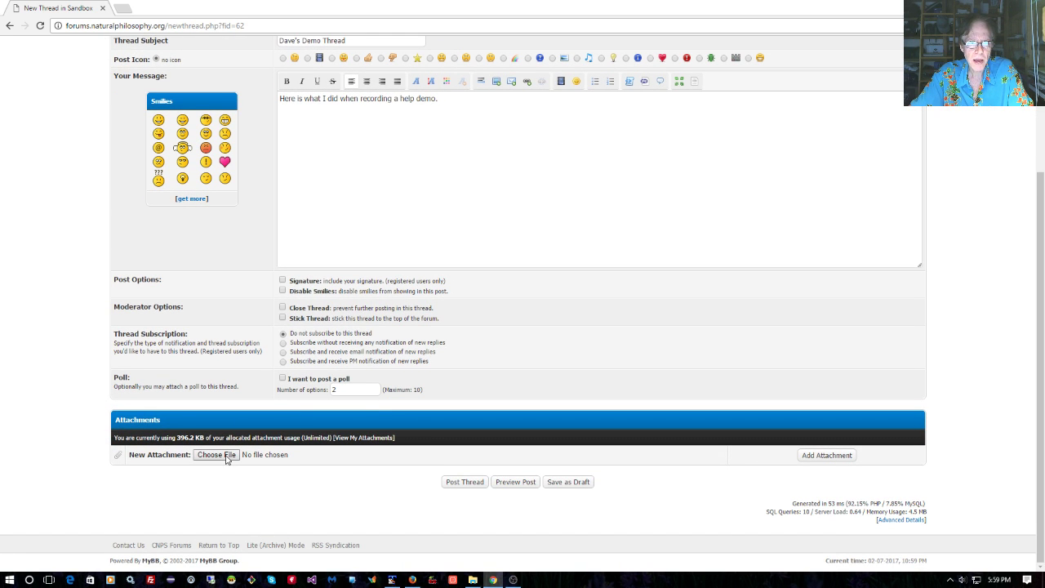
Choose michelsonmorley.jpg and upload it as the thread's attachment (23.03 KB)
{"action": "left_click", "coordinate": [225, 454]}
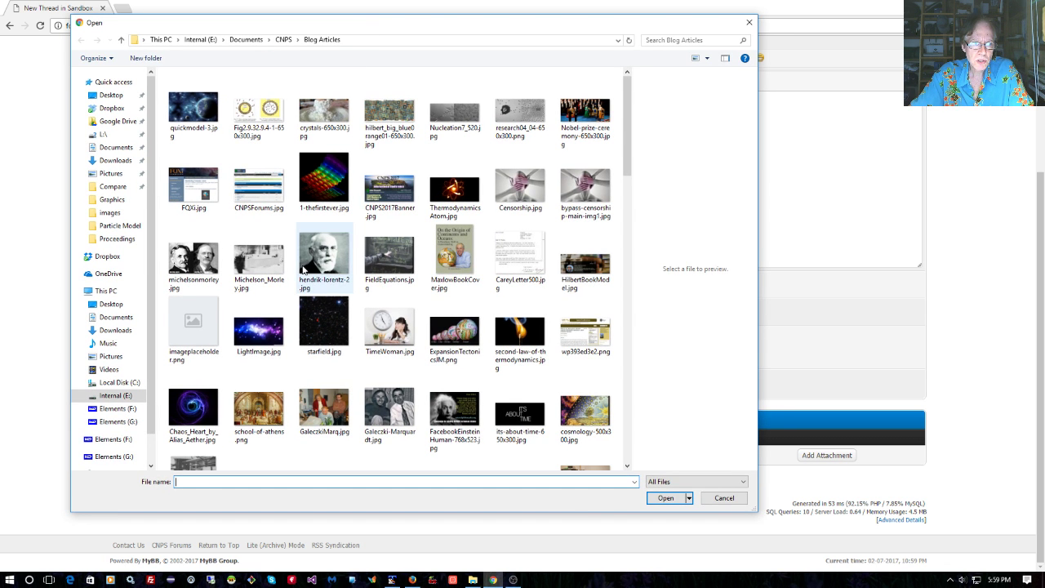
{"action": "left_click", "coordinate": [193, 260]}
{"action": "left_click", "coordinate": [671, 499]}
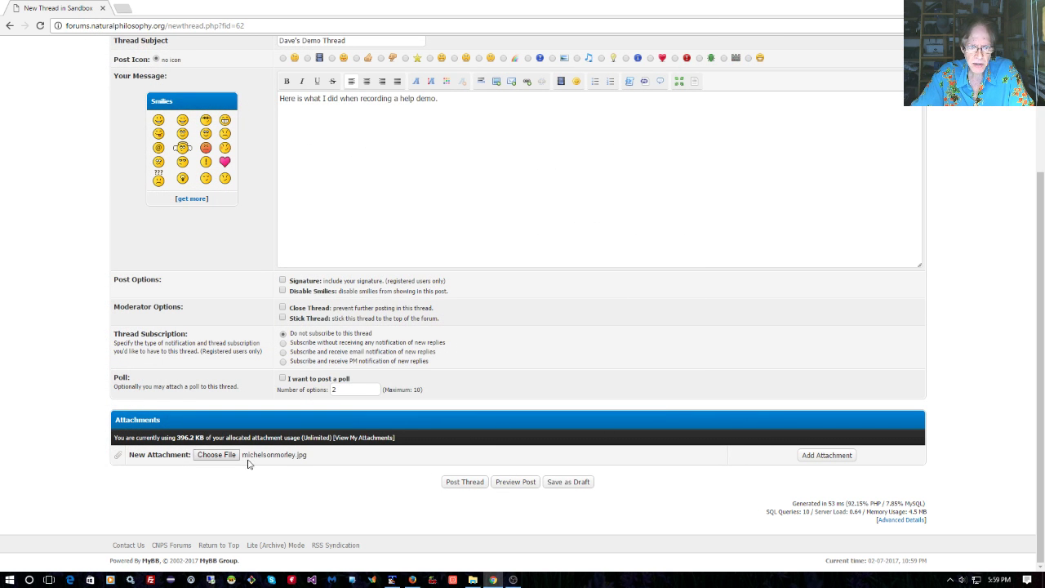
{"action": "left_click", "coordinate": [826, 456]}
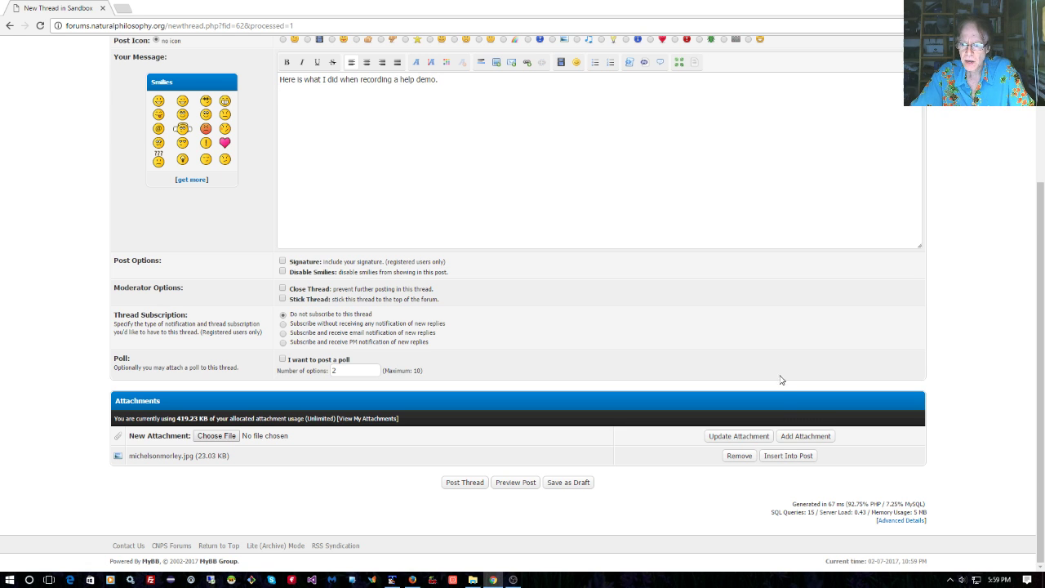
Insert the [attachment=5] image tag on the message's second line and preview the post with its thumbnail
{"action": "left_click", "coordinate": [283, 98]}
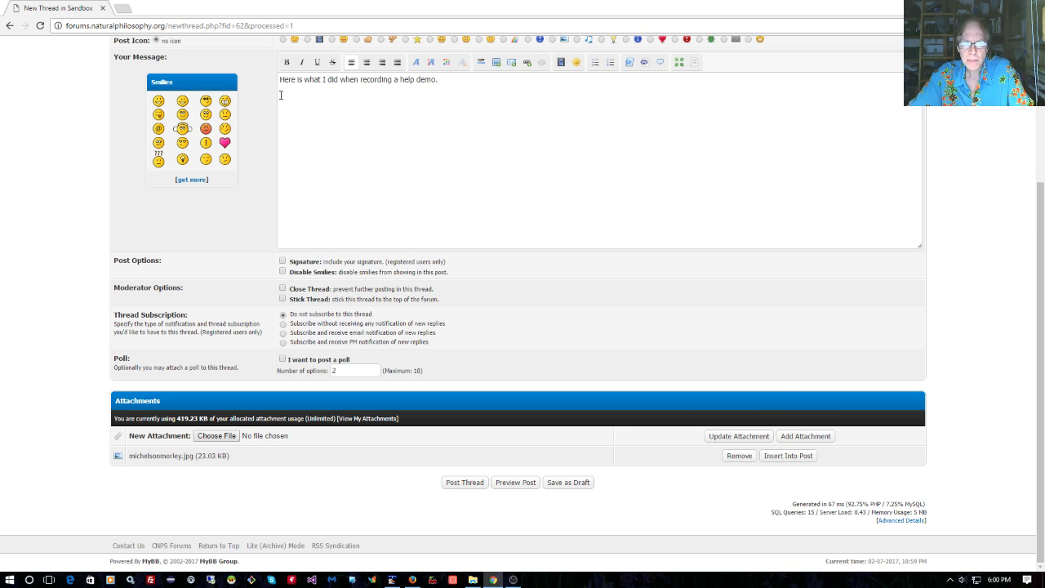
{"action": "left_click", "coordinate": [784, 456]}
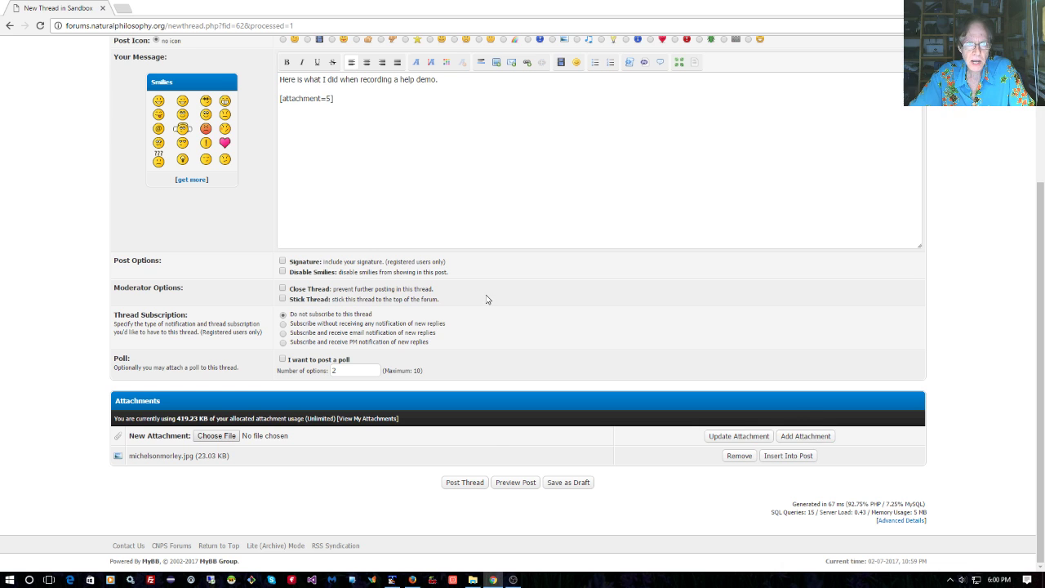
{"action": "left_click", "coordinate": [516, 482]}
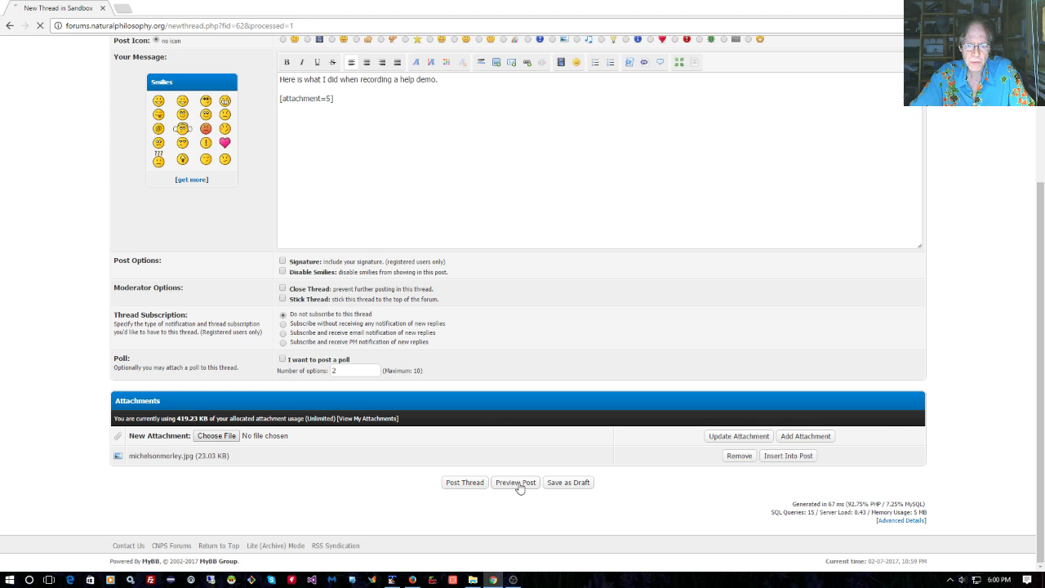
{"action": "scroll", "coordinate": [519, 488], "scroll_direction": "down", "scroll_amount": 3}
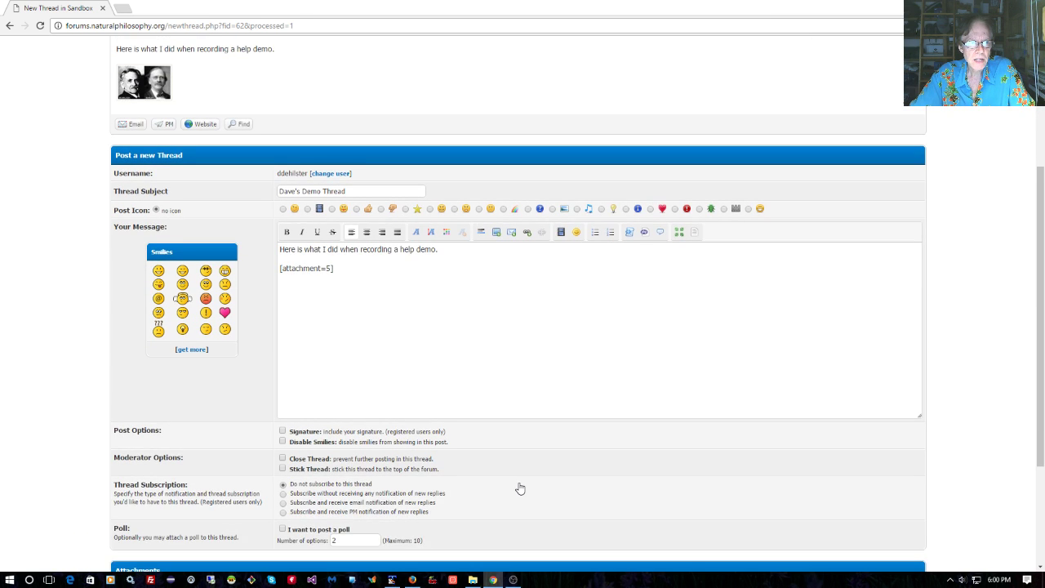
{"action": "scroll", "coordinate": [517, 485], "scroll_direction": "up", "scroll_amount": 1}
{"action": "scroll", "coordinate": [185, 157], "scroll_direction": "up", "scroll_amount": 1}
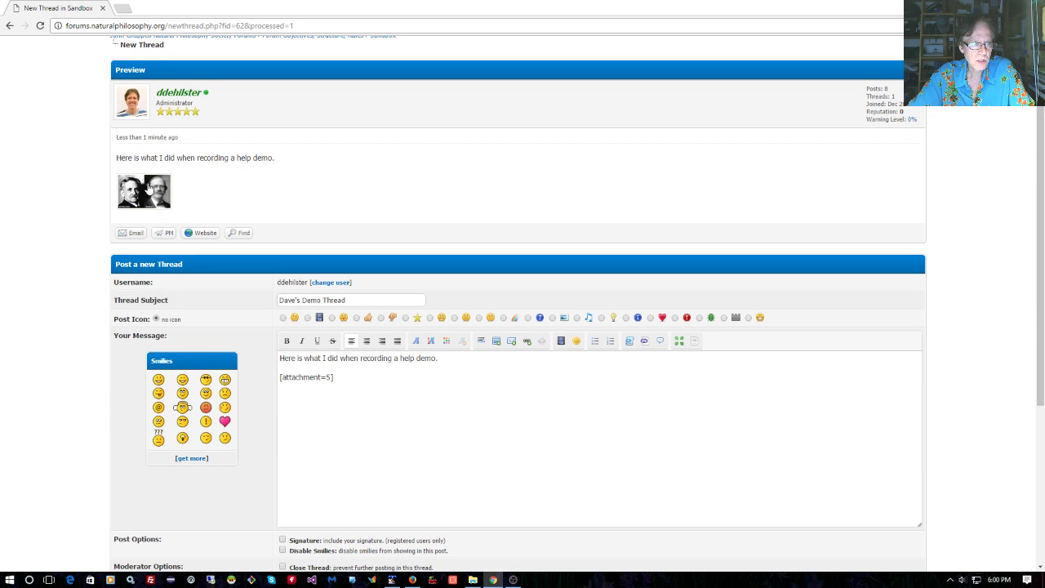
{"action": "scroll", "coordinate": [351, 318], "scroll_direction": "down", "scroll_amount": 3}
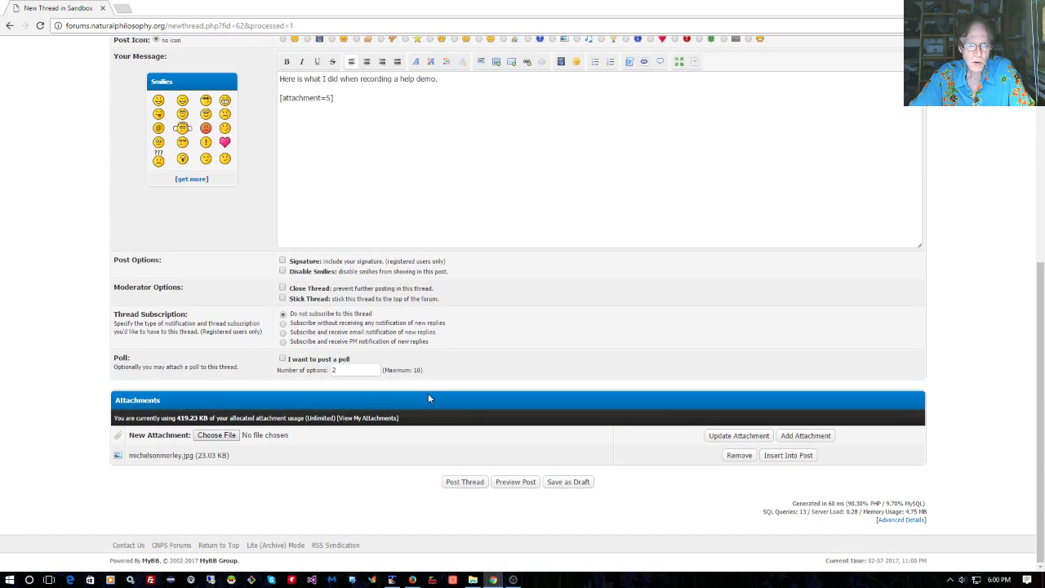
Post the thread, view its attached image in a new tab, then close that tab
{"action": "left_click", "coordinate": [469, 485]}
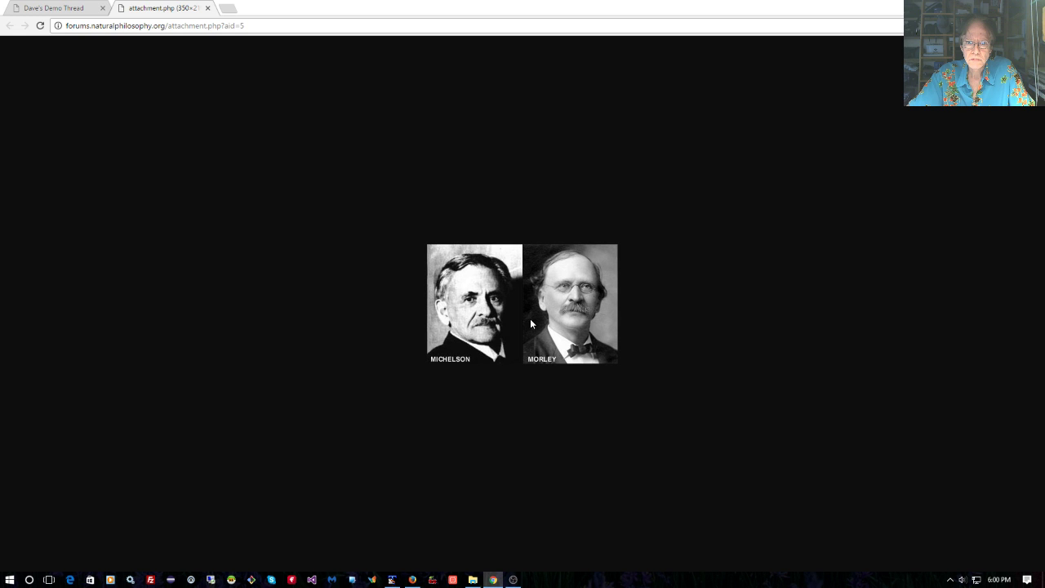
{"action": "key", "text": "ctrl+w"}
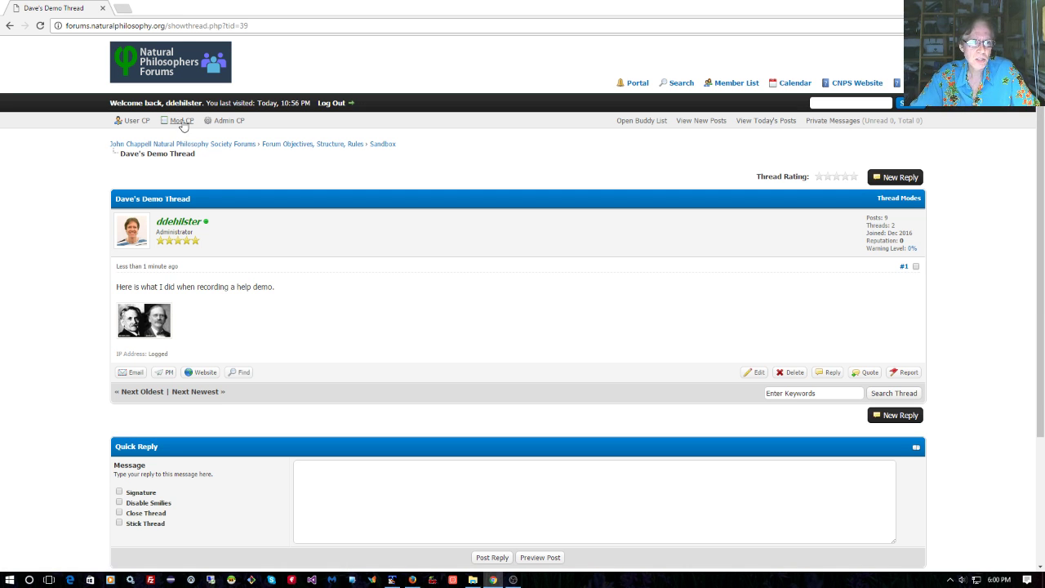
Go to 2.1.1.2 Physics questions, open 'The doubling effect - GPS clocks' and scroll through it
{"action": "left_click", "coordinate": [175, 85]}
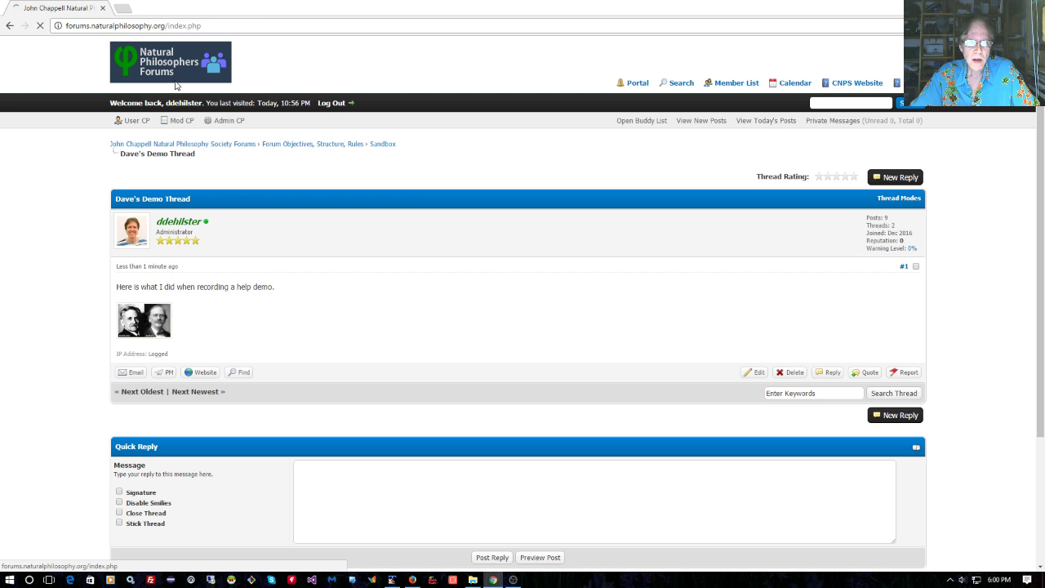
{"action": "scroll", "coordinate": [368, 353], "scroll_direction": "down", "scroll_amount": 5}
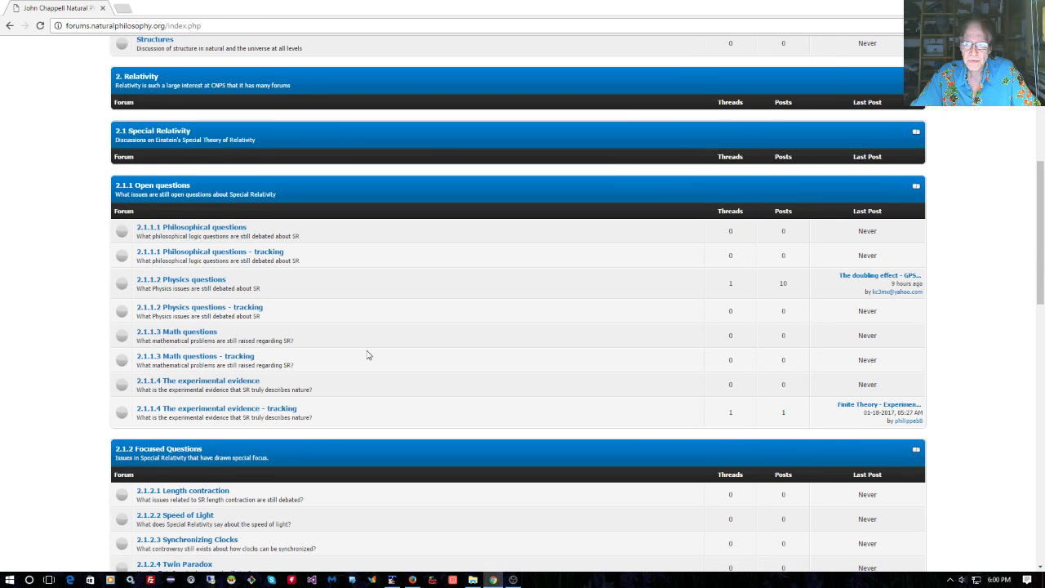
{"action": "left_click", "coordinate": [183, 280]}
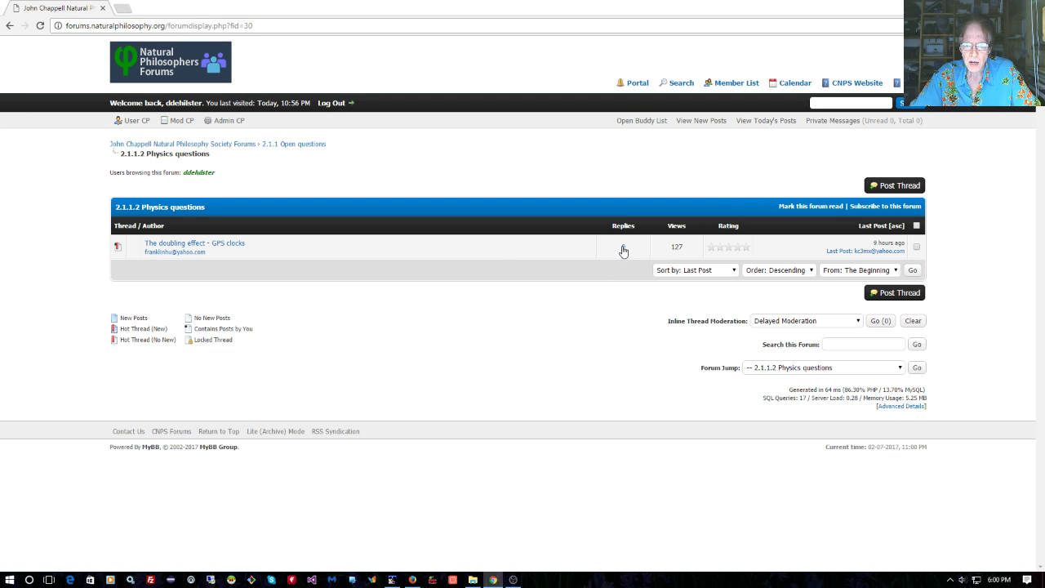
{"action": "left_click", "coordinate": [209, 249]}
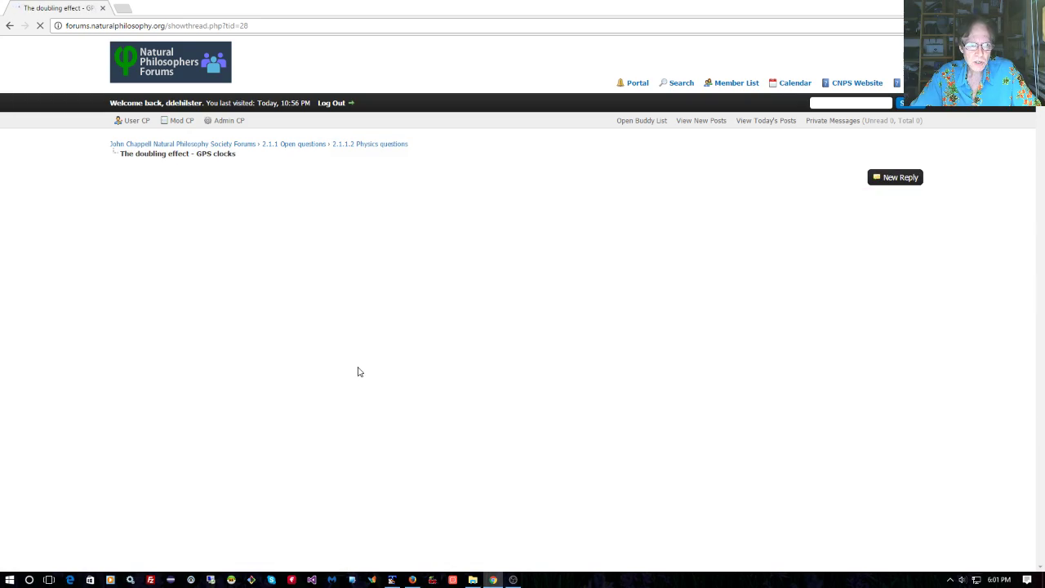
{"action": "scroll", "coordinate": [349, 408], "scroll_direction": "down", "scroll_amount": 10}
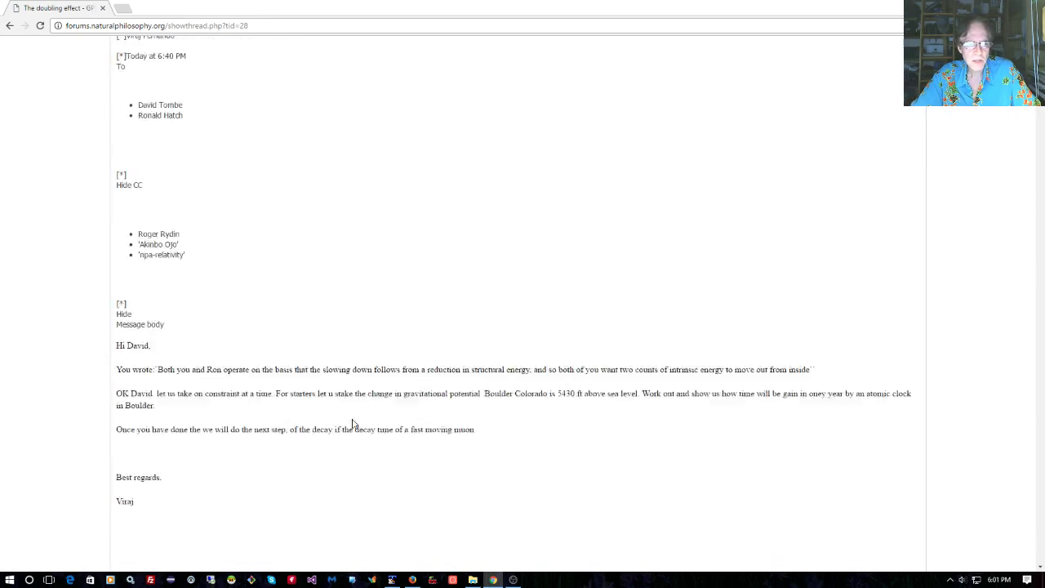
{"action": "scroll", "coordinate": [348, 439], "scroll_direction": "down", "scroll_amount": 20}
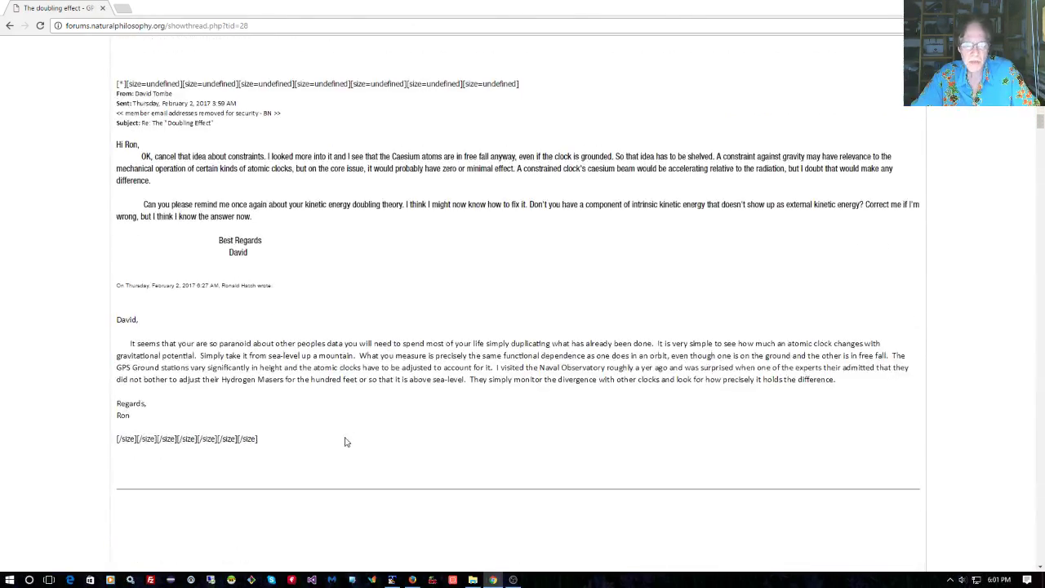
{"action": "scroll", "coordinate": [349, 439], "scroll_direction": "down", "scroll_amount": 20}
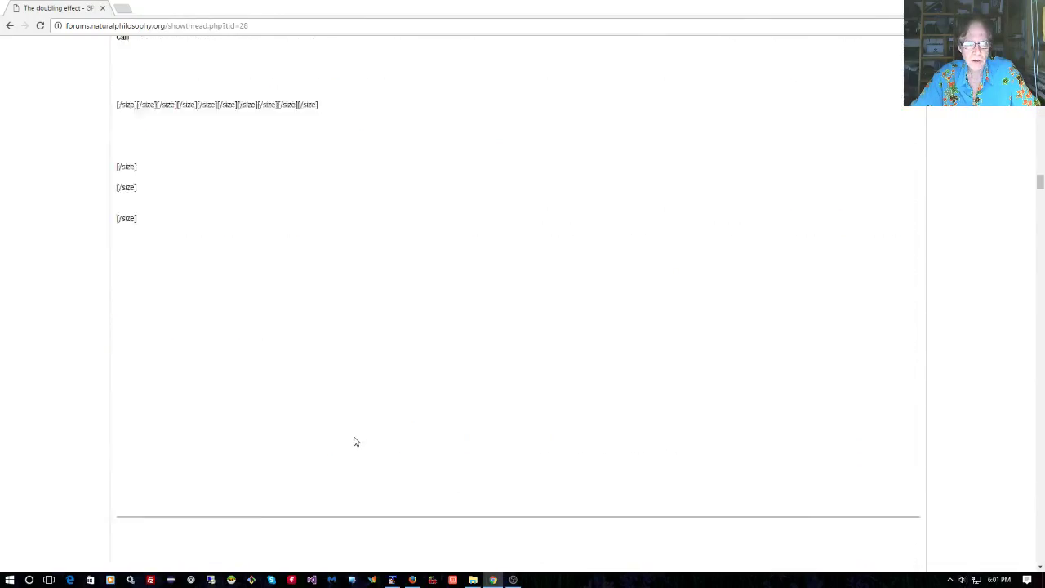
{"action": "scroll", "coordinate": [783, 356], "scroll_direction": "down", "scroll_amount": 4}
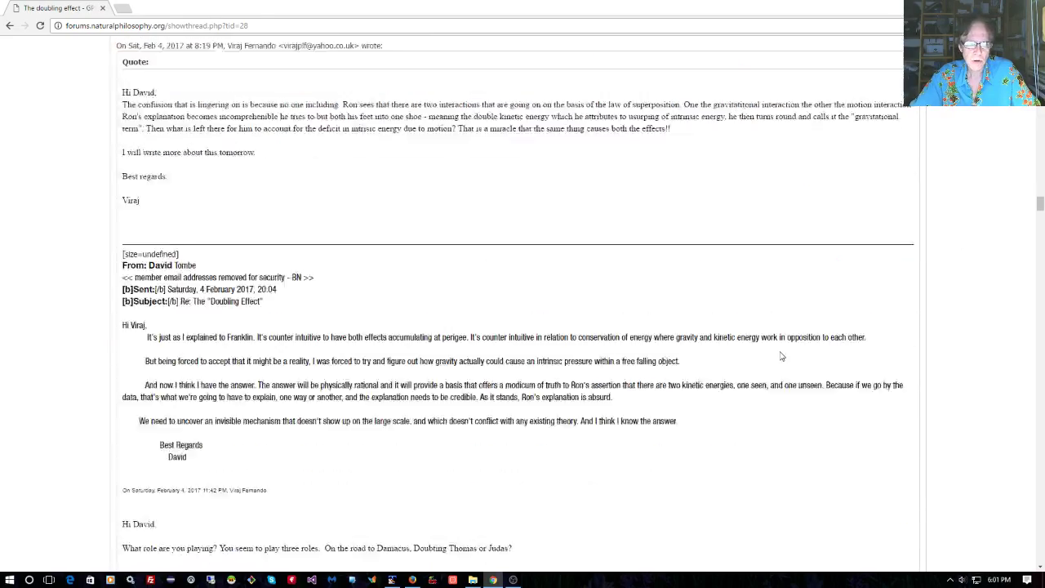
{"action": "left_click_drag", "start_coordinate": [1040, 211], "coordinate": [1043, 49]}
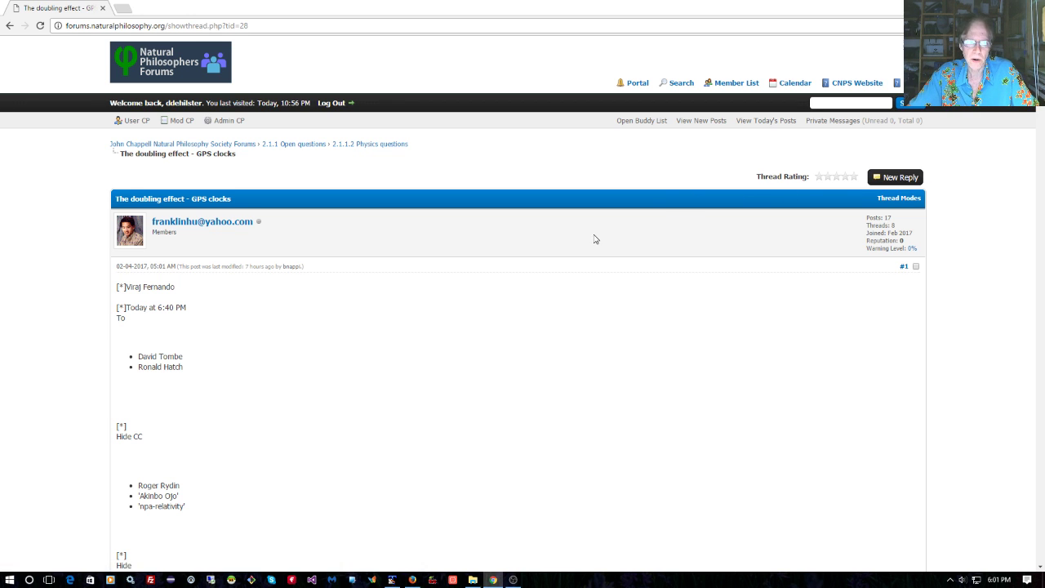
{"action": "left_click", "coordinate": [895, 179]}
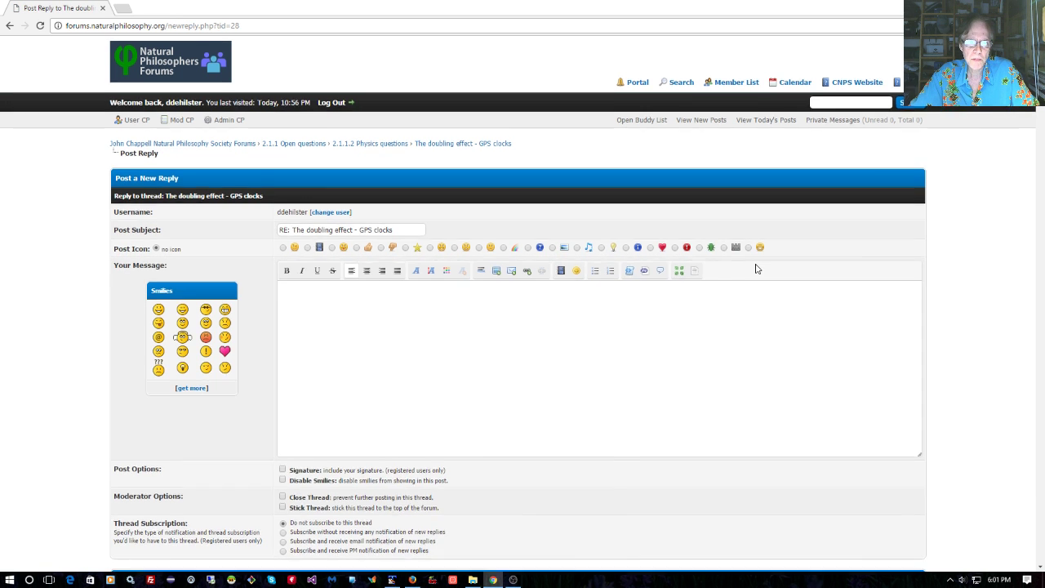
{"action": "scroll", "coordinate": [754, 264], "scroll_direction": "down", "scroll_amount": 2}
{"action": "scroll", "coordinate": [749, 283], "scroll_direction": "up", "scroll_amount": 2}
{"action": "scroll", "coordinate": [648, 335], "scroll_direction": "down", "scroll_amount": 1}
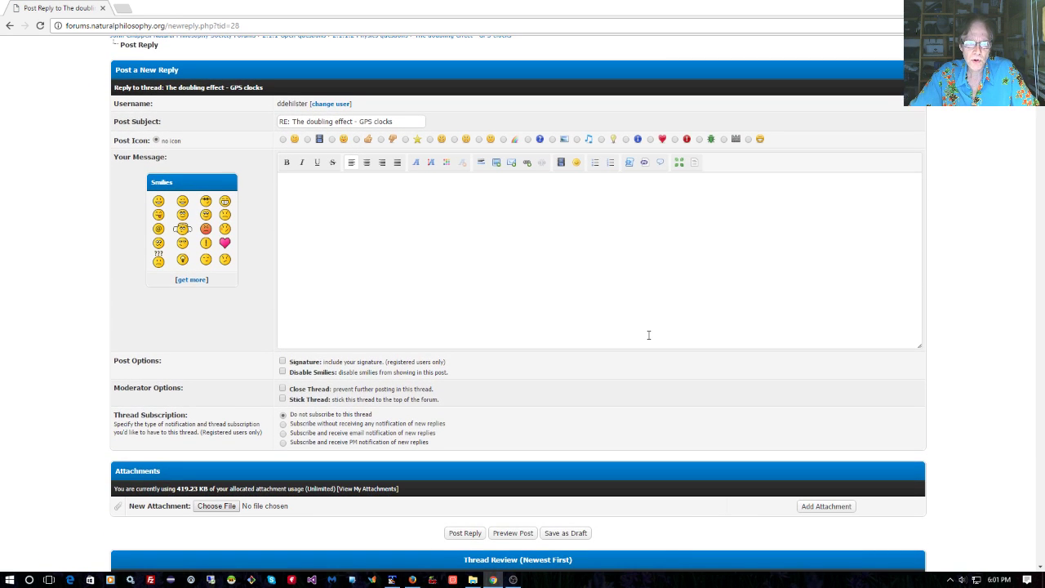
{"action": "scroll", "coordinate": [648, 335], "scroll_direction": "down", "scroll_amount": 3}
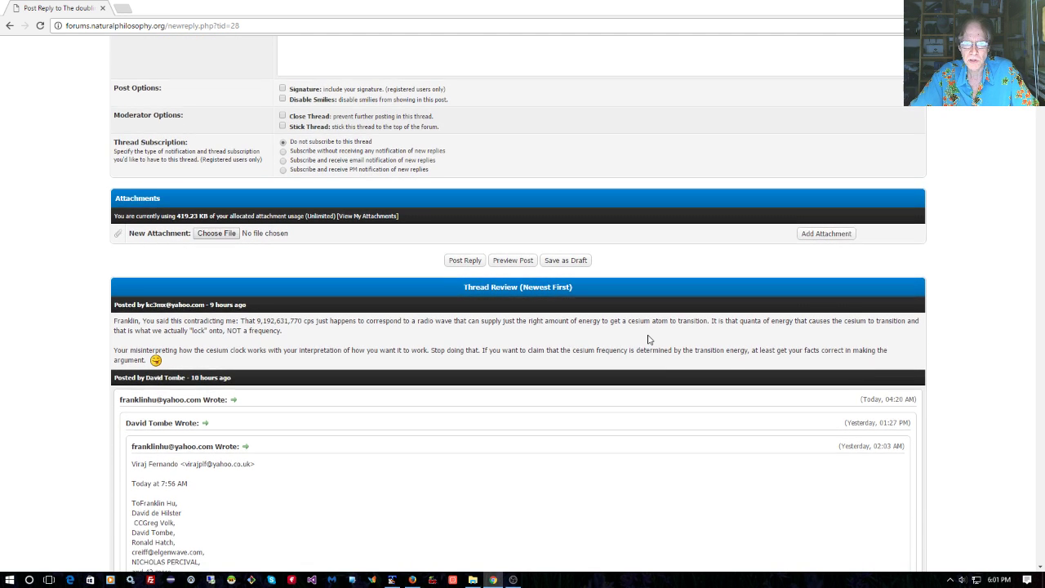
{"action": "scroll", "coordinate": [496, 256], "scroll_direction": "down", "scroll_amount": 1}
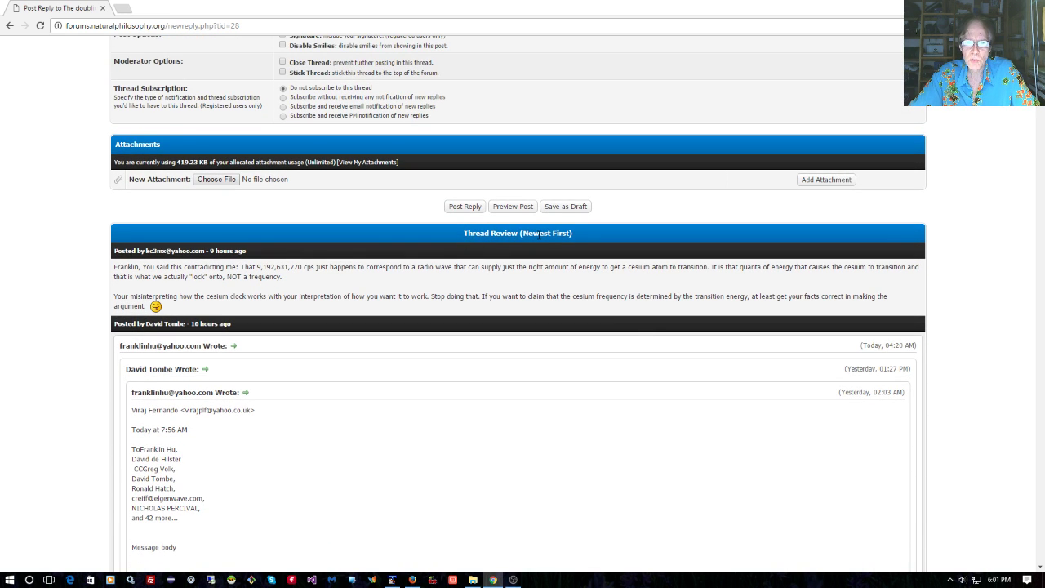
{"action": "scroll", "coordinate": [522, 319], "scroll_direction": "down", "scroll_amount": 6}
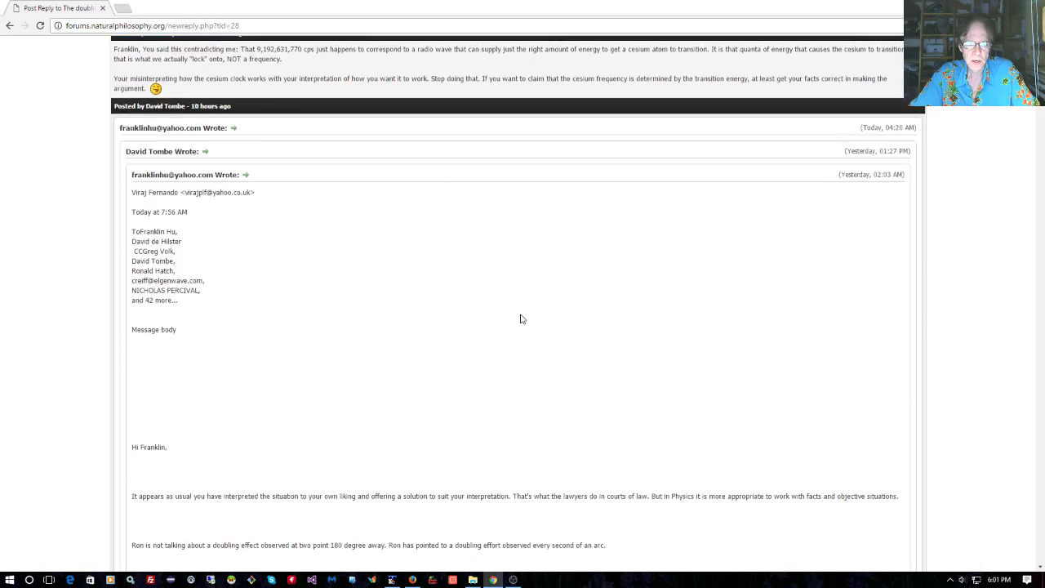
{"action": "scroll", "coordinate": [522, 319], "scroll_direction": "down", "scroll_amount": 18}
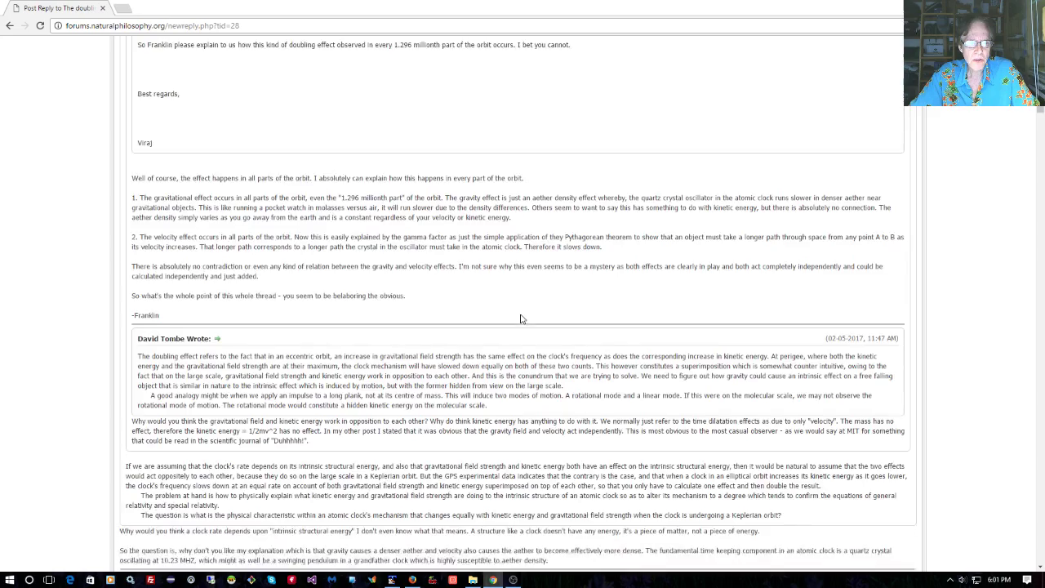
{"action": "scroll", "coordinate": [520, 323], "scroll_direction": "down", "scroll_amount": 15}
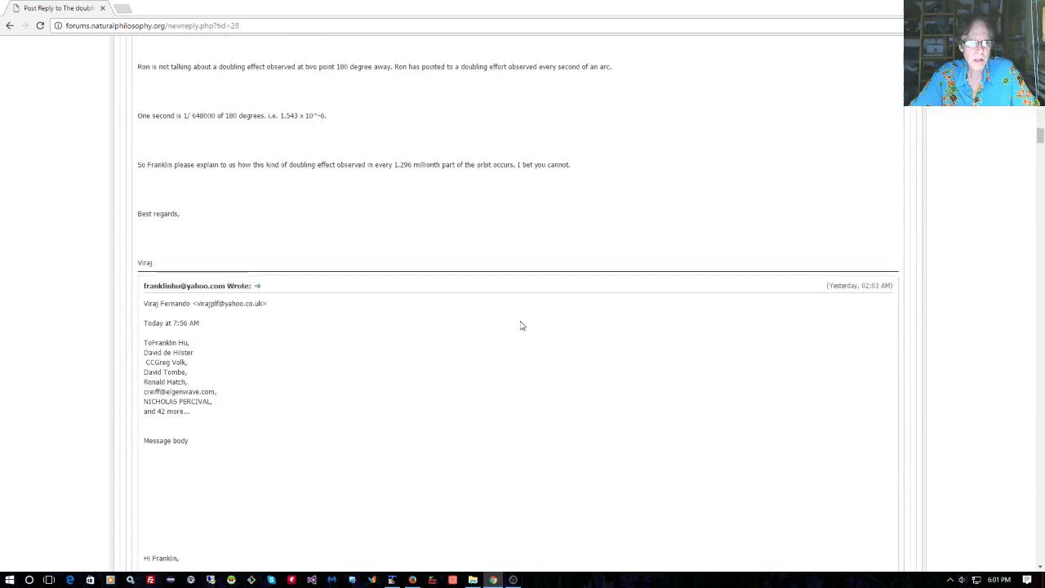
{"action": "scroll", "coordinate": [521, 329], "scroll_direction": "down", "scroll_amount": 3}
{"action": "left_click_drag", "start_coordinate": [1037, 155], "coordinate": [1032, 57]}
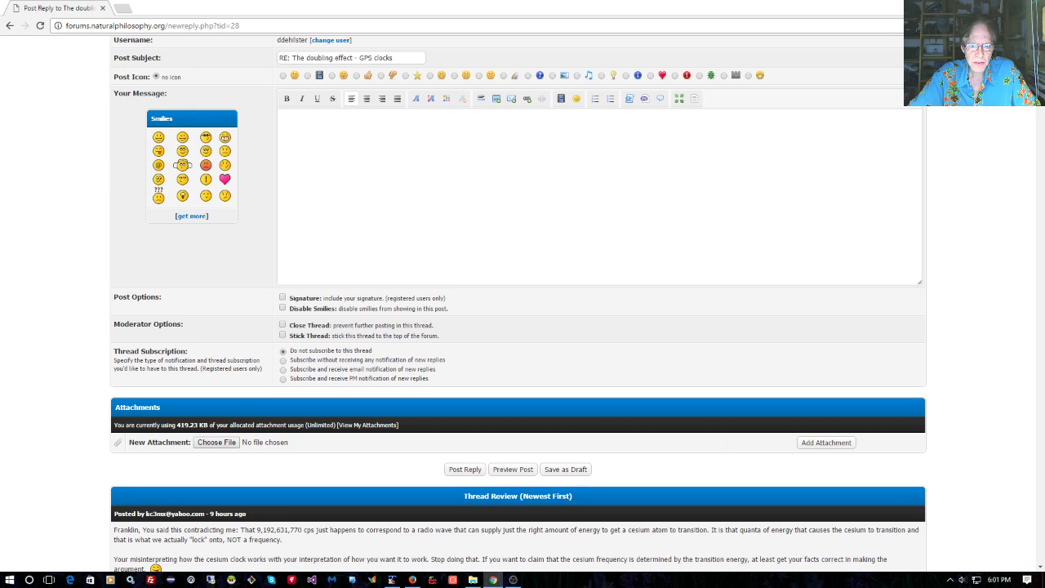
{"action": "scroll", "coordinate": [816, 139], "scroll_direction": "up", "scroll_amount": 1}
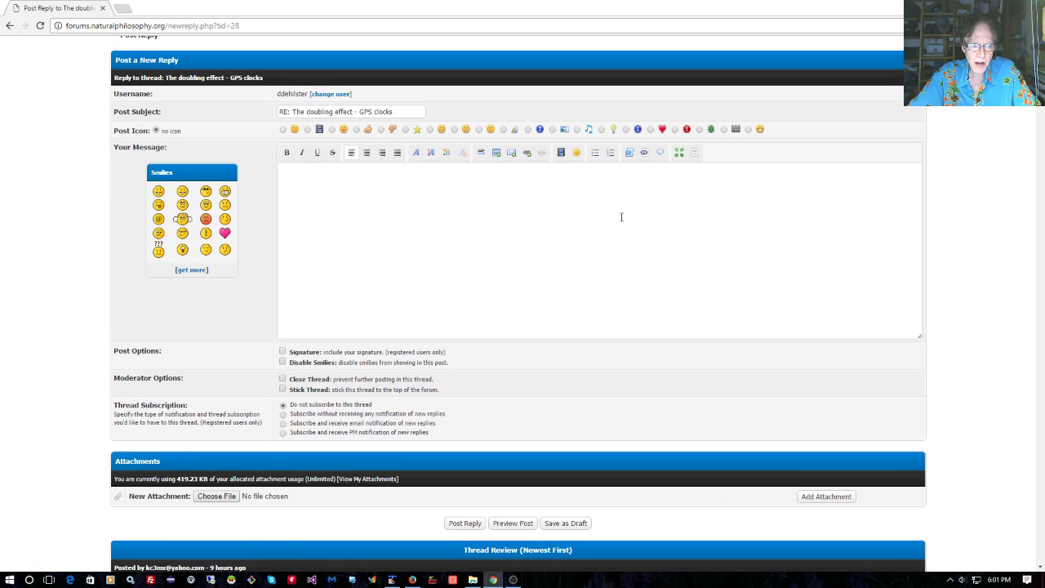
Choose 'Subscribe and receive email notification of new replies' and scroll through the reply form
{"action": "left_click", "coordinate": [283, 424]}
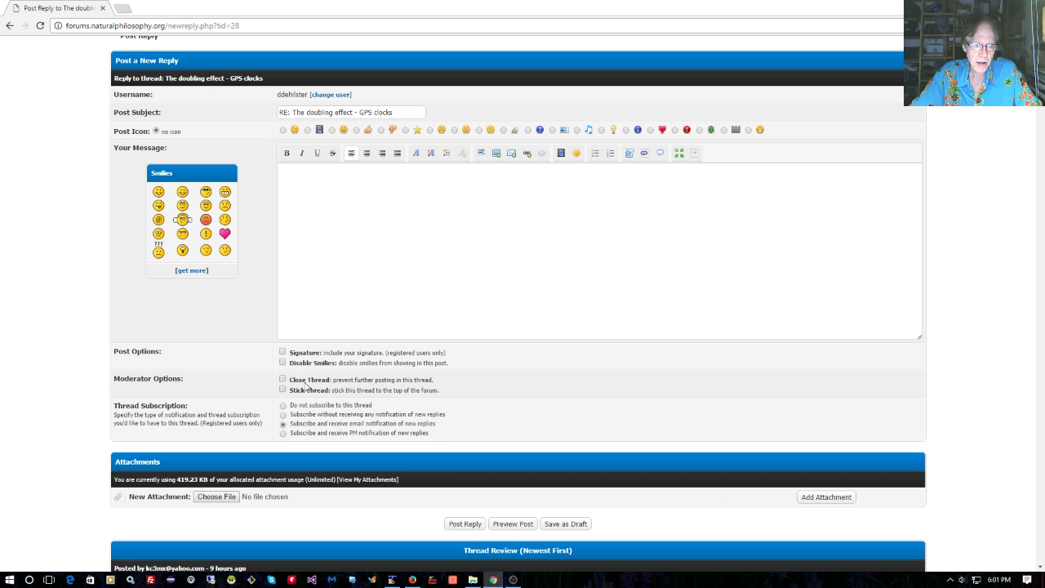
{"action": "scroll", "coordinate": [302, 372], "scroll_direction": "down", "scroll_amount": 2}
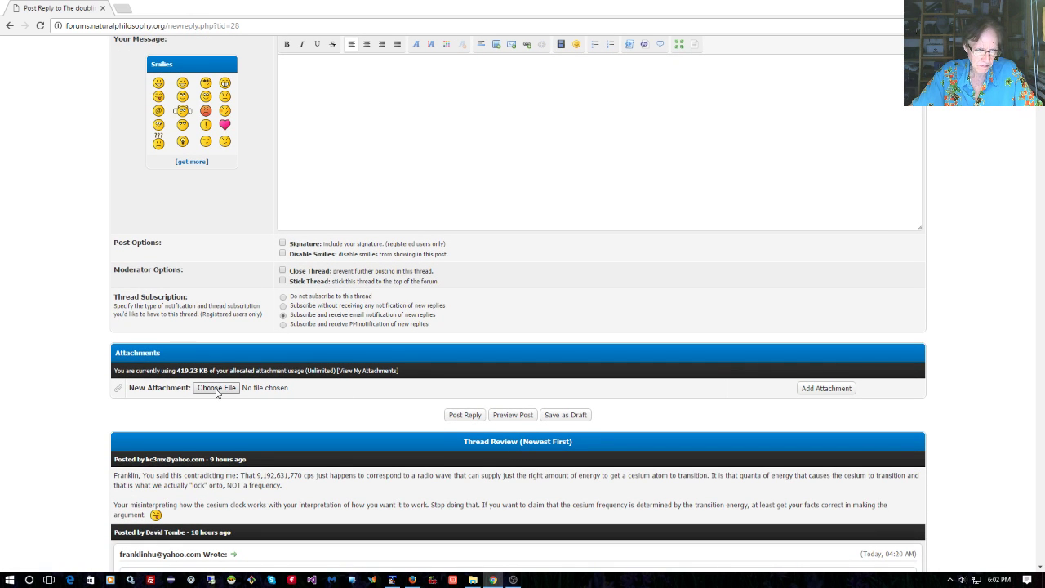
{"action": "scroll", "coordinate": [367, 393], "scroll_direction": "down", "scroll_amount": 2}
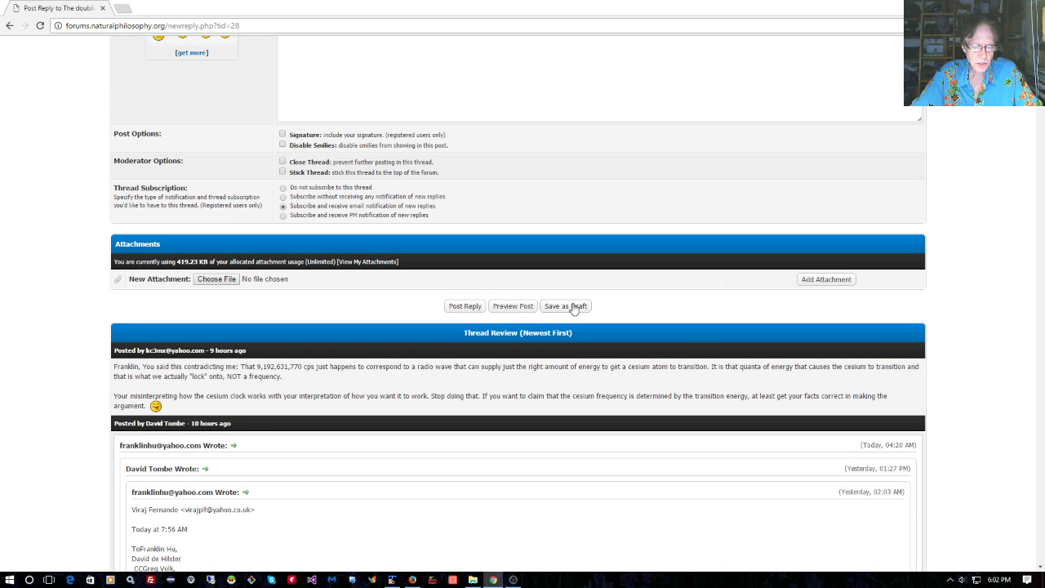
{"action": "scroll", "coordinate": [573, 307], "scroll_direction": "up", "scroll_amount": 4}
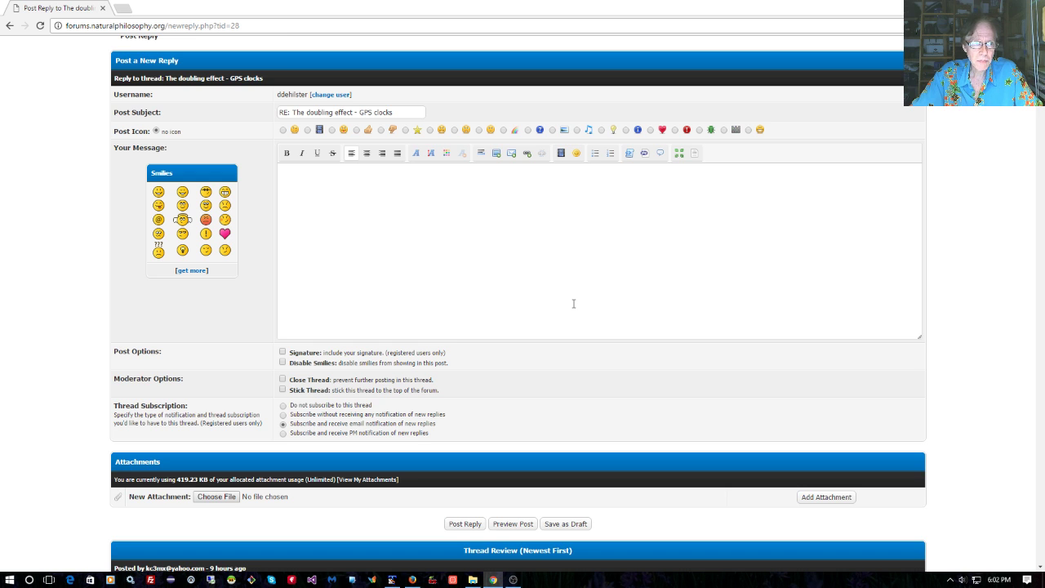
{"action": "scroll", "coordinate": [574, 303], "scroll_direction": "up", "scroll_amount": 1}
{"action": "scroll", "coordinate": [573, 304], "scroll_direction": "down", "scroll_amount": 1}
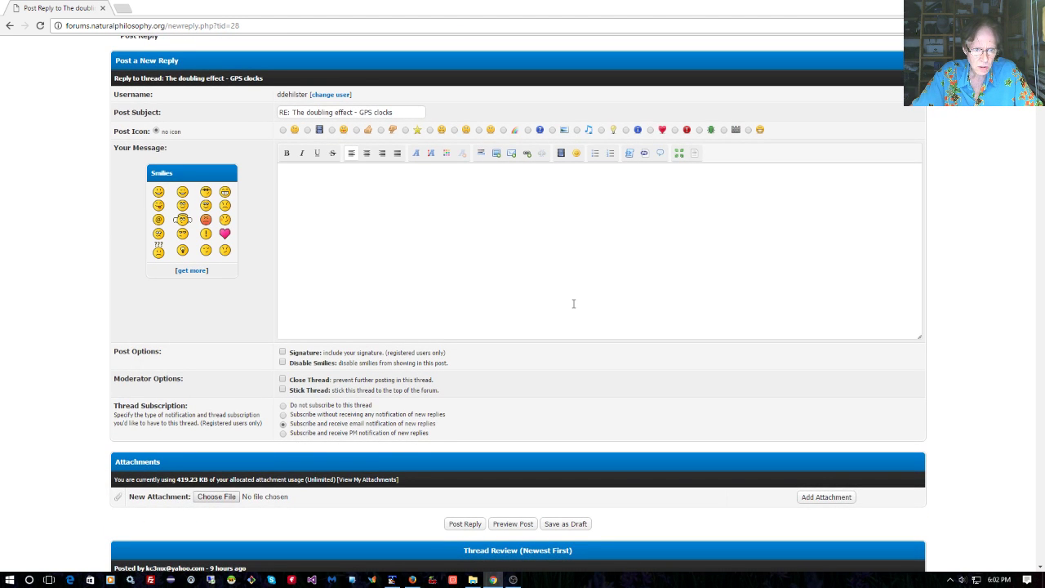
{"action": "scroll", "coordinate": [573, 303], "scroll_direction": "down", "scroll_amount": 1}
{"action": "scroll", "coordinate": [573, 307], "scroll_direction": "down", "scroll_amount": 2}
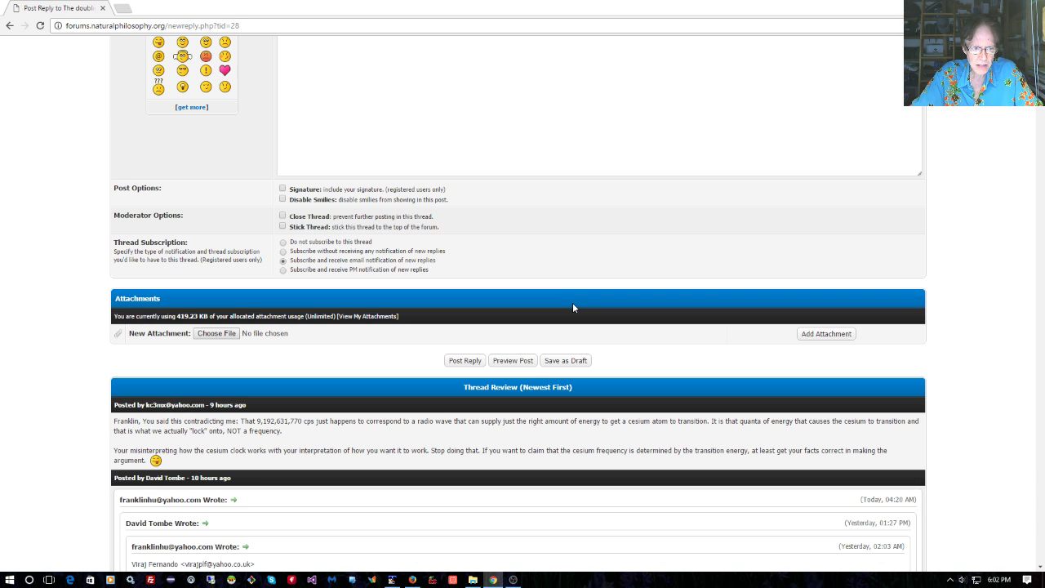
{"action": "scroll", "coordinate": [573, 308], "scroll_direction": "down", "scroll_amount": 2}
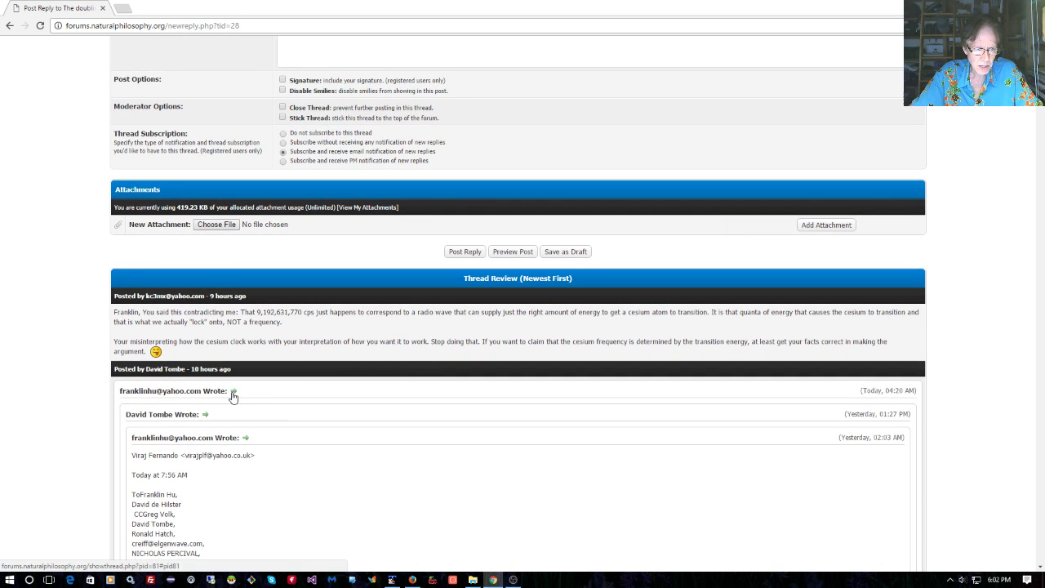
{"action": "left_click", "coordinate": [233, 394]}
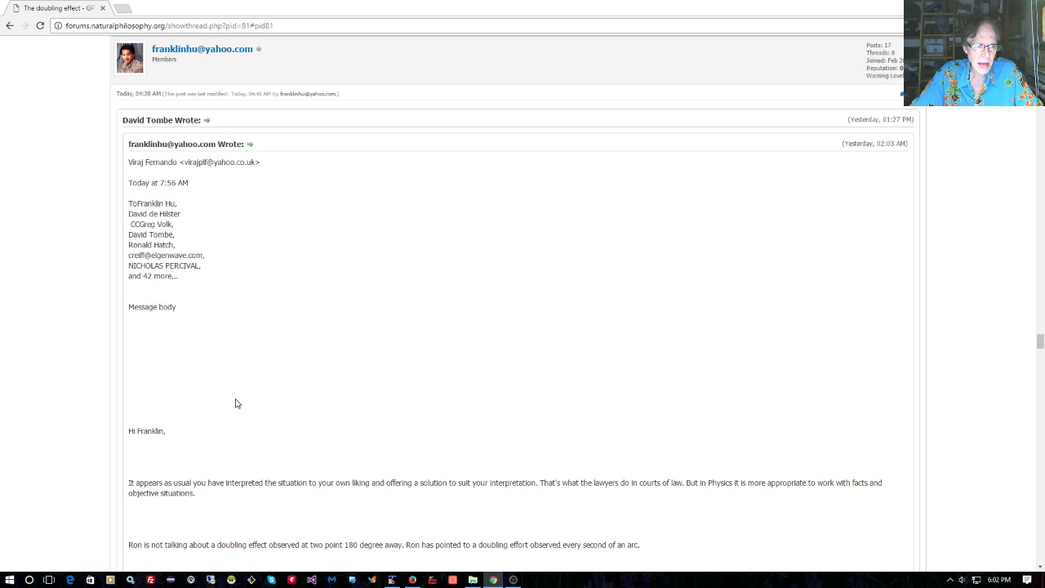
{"action": "scroll", "coordinate": [237, 404], "scroll_direction": "down", "scroll_amount": 5}
{"action": "scroll", "coordinate": [236, 404], "scroll_direction": "up", "scroll_amount": 4}
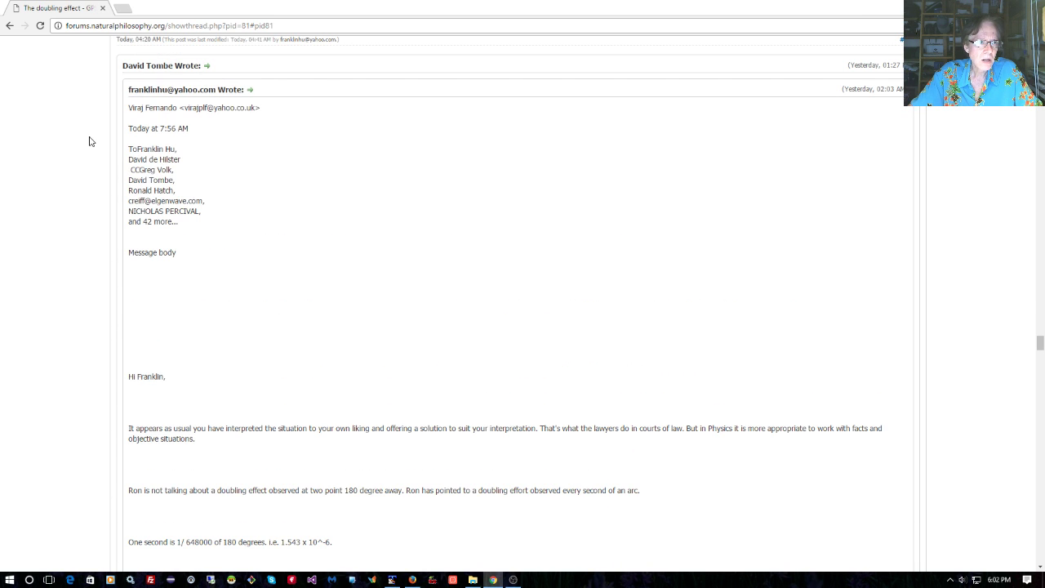
{"action": "left_click", "coordinate": [11, 26]}
{"action": "scroll", "coordinate": [256, 301], "scroll_direction": "down", "scroll_amount": 9}
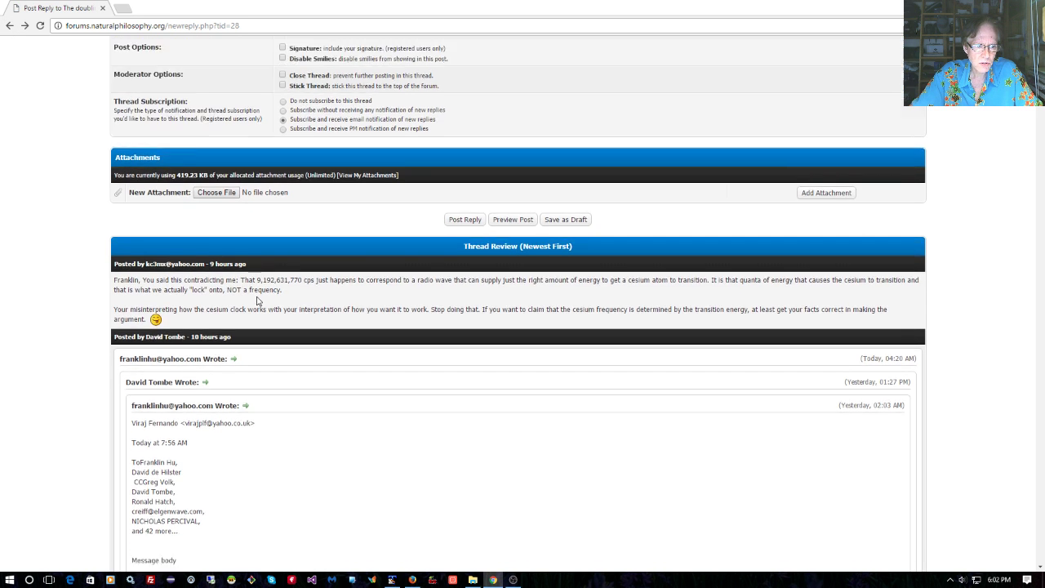
{"action": "scroll", "coordinate": [256, 302], "scroll_direction": "down", "scroll_amount": 5}
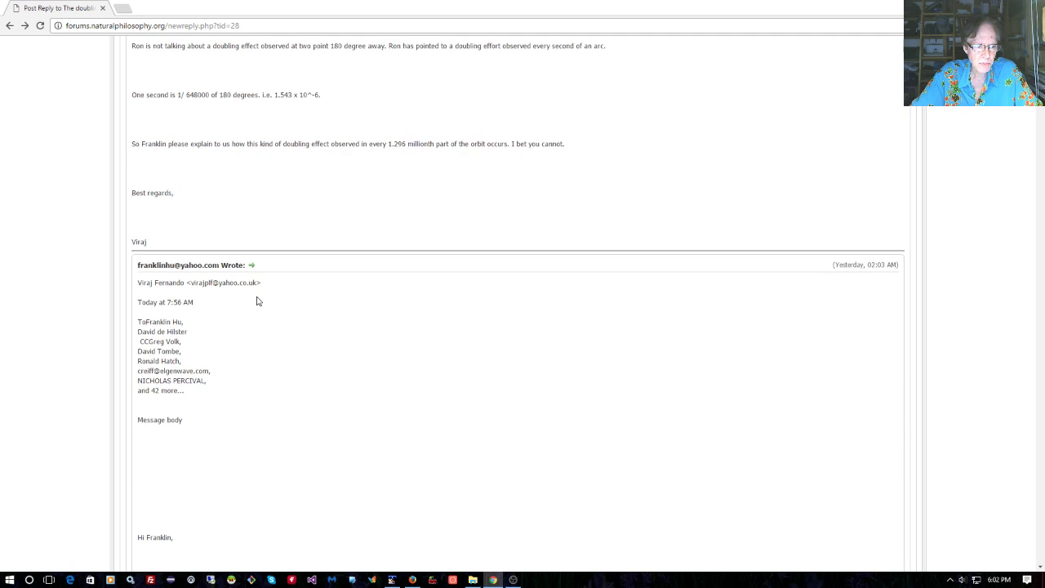
{"action": "scroll", "coordinate": [256, 301], "scroll_direction": "up", "scroll_amount": 10}
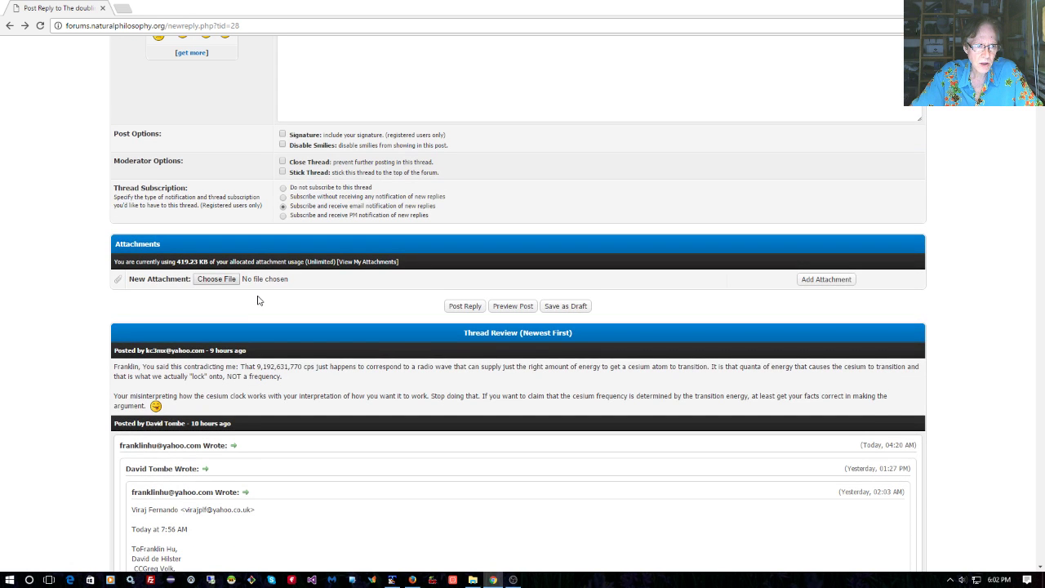
{"action": "scroll", "coordinate": [257, 301], "scroll_direction": "up", "scroll_amount": 6}
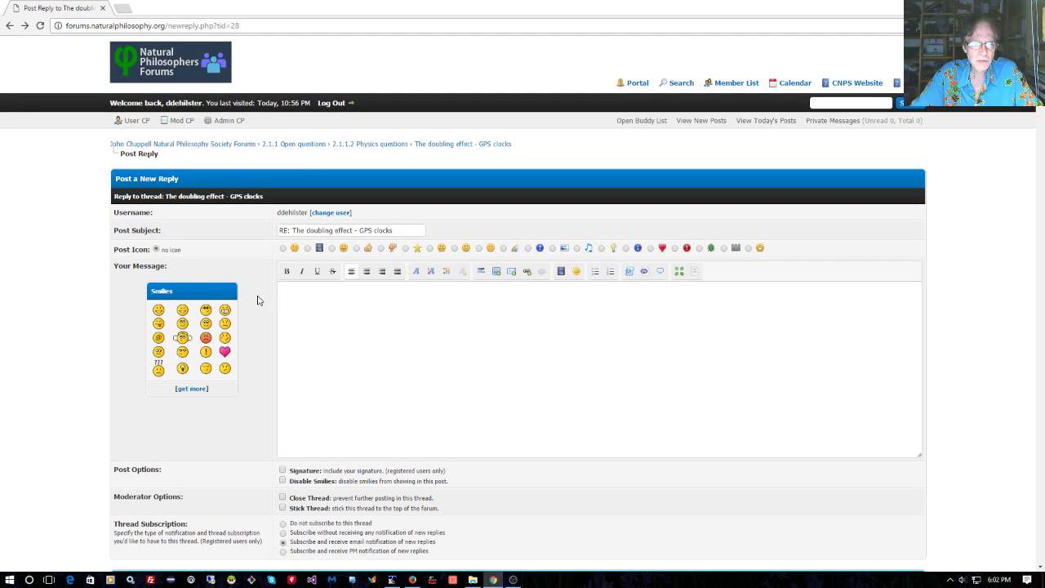
{"action": "scroll", "coordinate": [392, 332], "scroll_direction": "down", "scroll_amount": 1}
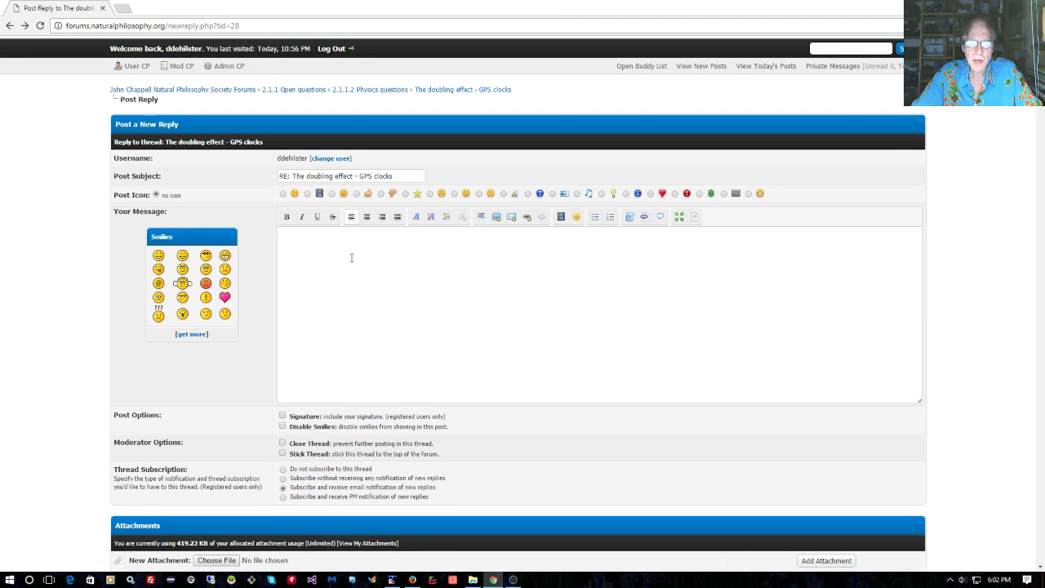
{"action": "scroll", "coordinate": [355, 292], "scroll_direction": "down", "scroll_amount": 5}
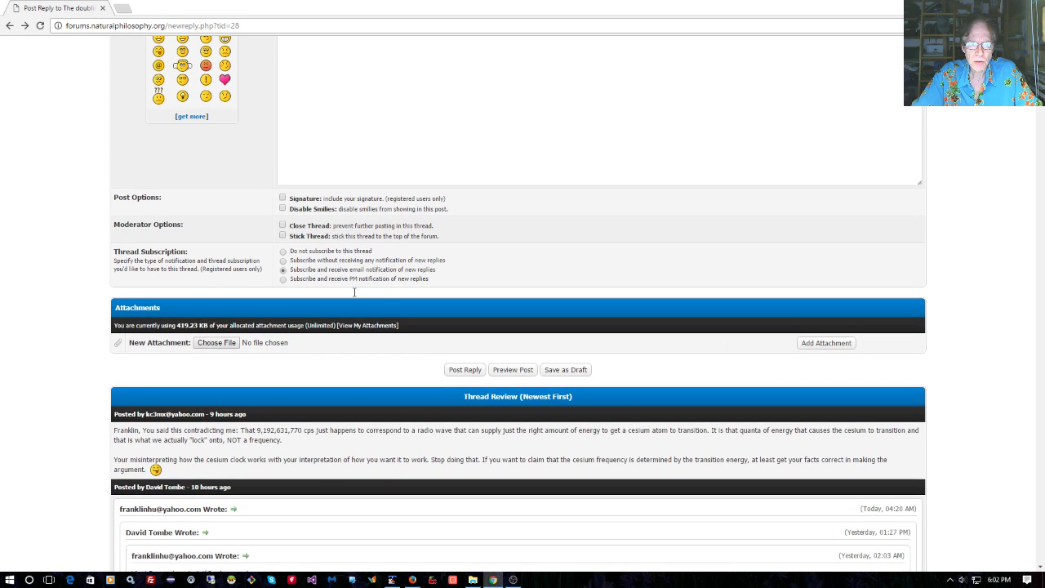
{"action": "scroll", "coordinate": [354, 294], "scroll_direction": "up", "scroll_amount": 1}
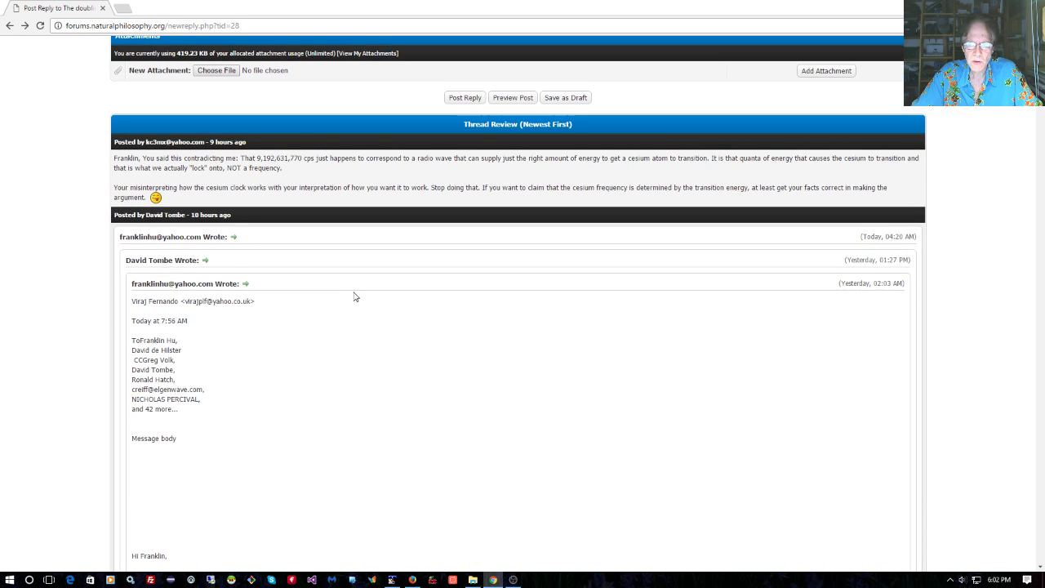
{"action": "scroll", "coordinate": [354, 296], "scroll_direction": "up", "scroll_amount": 2}
{"action": "scroll", "coordinate": [354, 296], "scroll_direction": "up", "scroll_amount": 2}
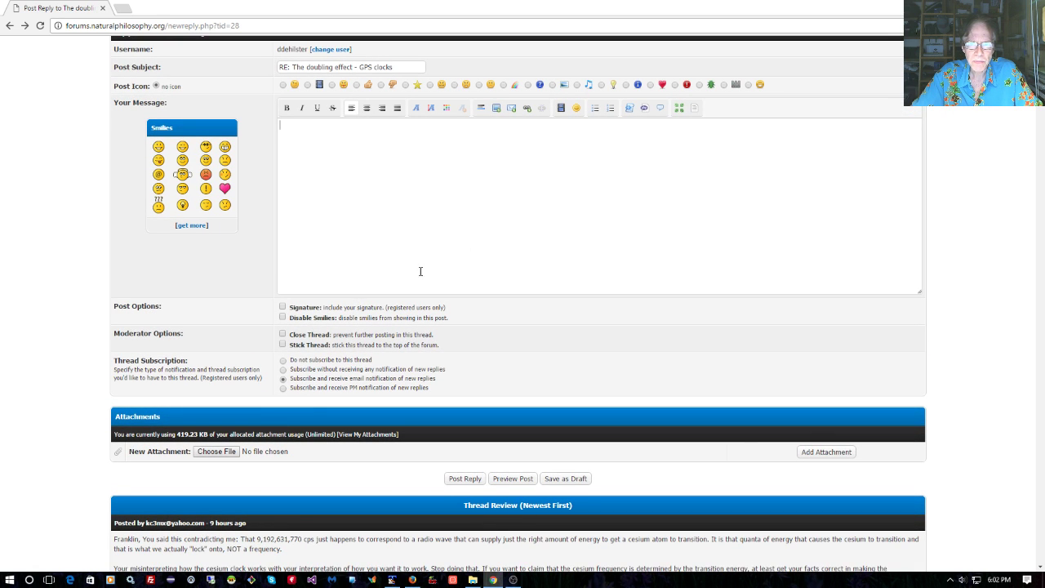
Quote the review paragraph on the 9,192,631,770 cps cesium frequency, add 'This is nonsense!!!', and preview
{"action": "left_click", "coordinate": [661, 109]}
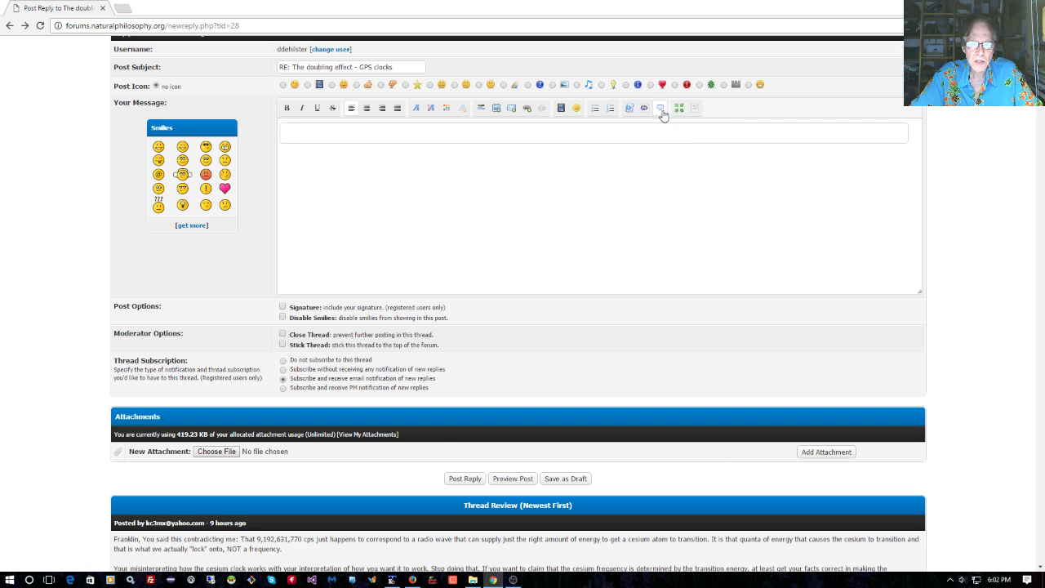
{"action": "scroll", "coordinate": [596, 303], "scroll_direction": "down", "scroll_amount": 3}
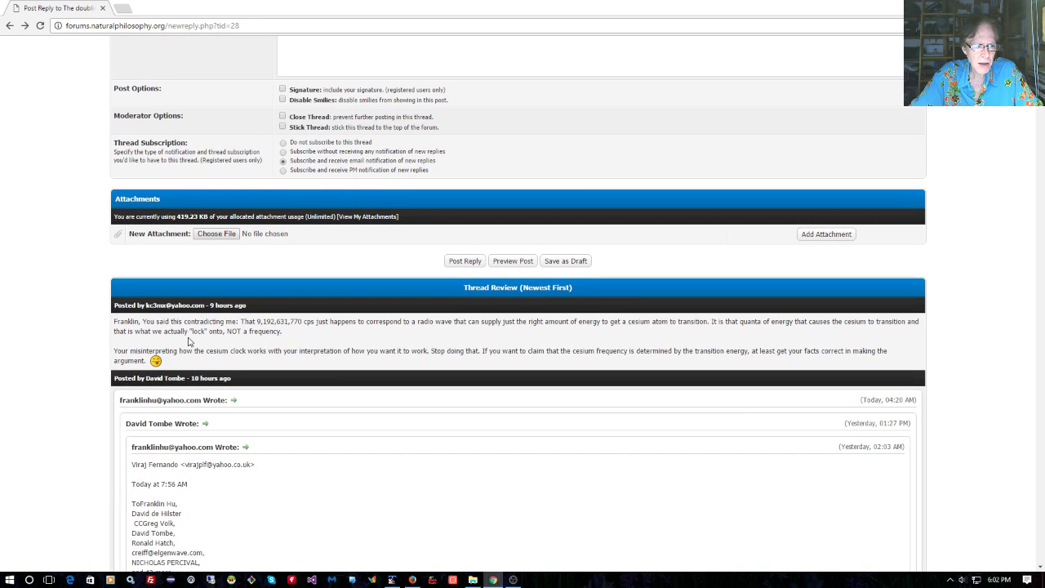
{"action": "left_click_drag", "start_coordinate": [299, 337], "coordinate": [114, 304]}
{"action": "key", "text": "ctrl+c"}
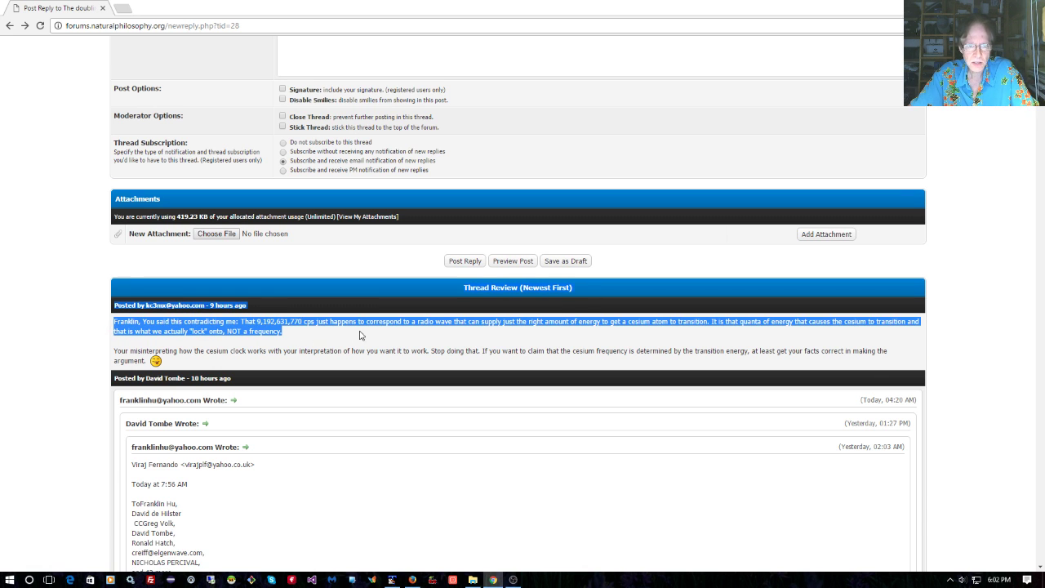
{"action": "scroll", "coordinate": [357, 260], "scroll_direction": "up", "scroll_amount": 3}
{"action": "left_click", "coordinate": [299, 135]}
{"action": "key", "text": "ctrl+v"}
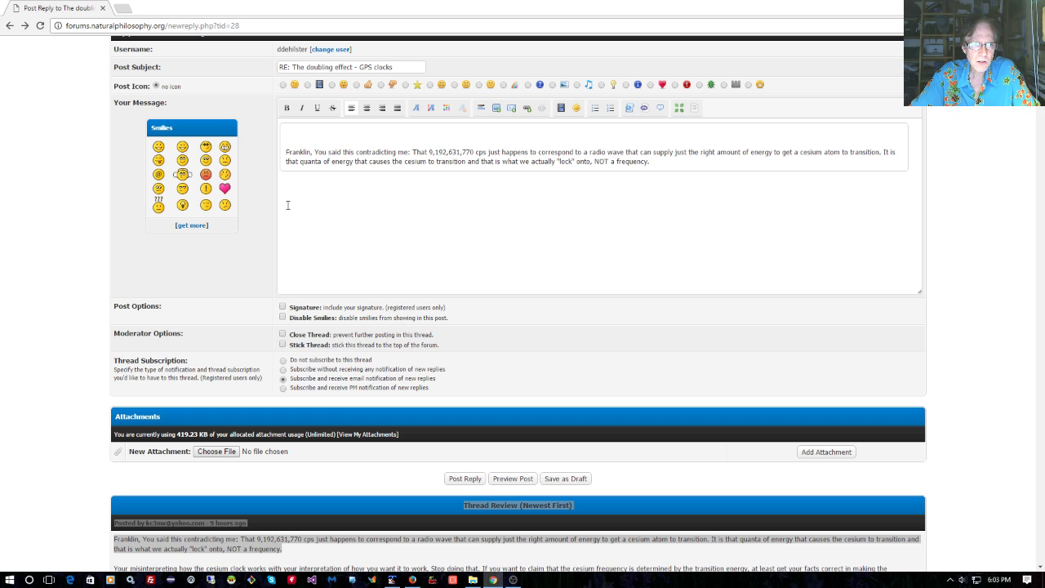
{"action": "key", "text": "Return"}
{"action": "type", "text": "This is no"}
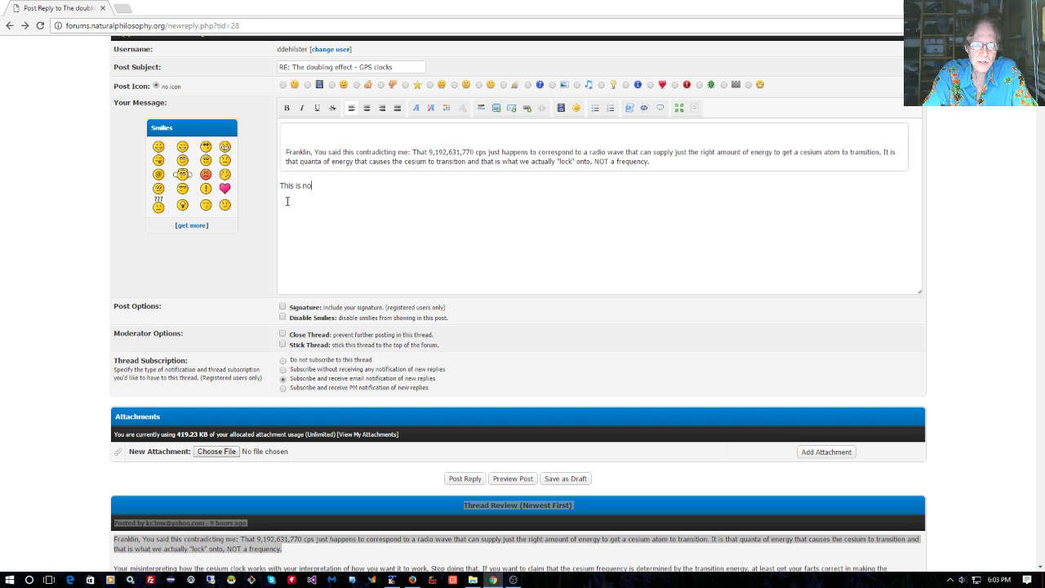
{"action": "type", "text": "one"}
{"action": "type", "text": "ense!!!"}
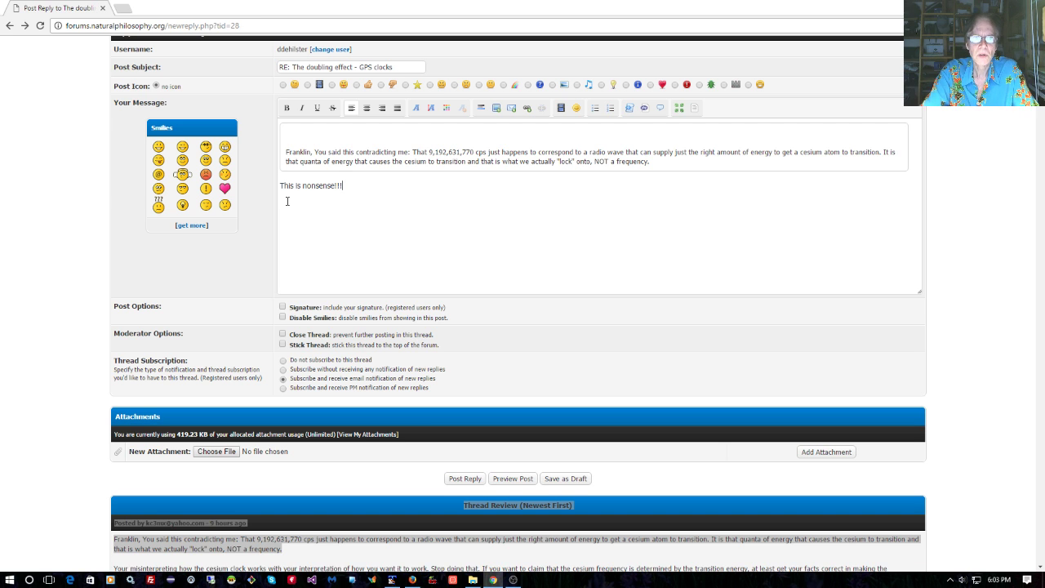
{"action": "left_click", "coordinate": [508, 482]}
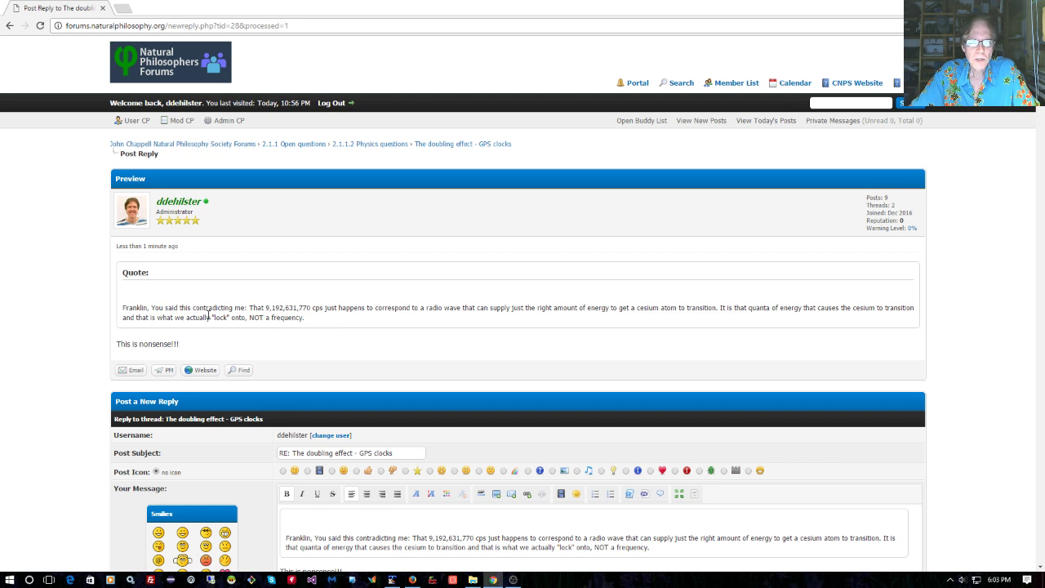
Check the reply preview with the quote and comment, then bring up the OBS recording window
{"action": "scroll", "coordinate": [211, 317], "scroll_direction": "down", "scroll_amount": 4}
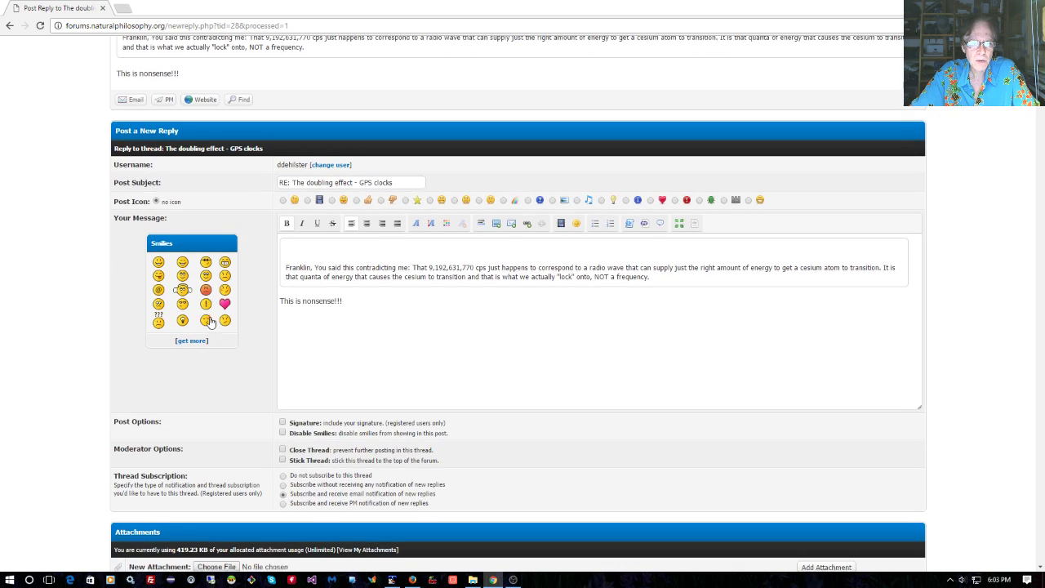
{"action": "scroll", "coordinate": [214, 317], "scroll_direction": "up", "scroll_amount": 4}
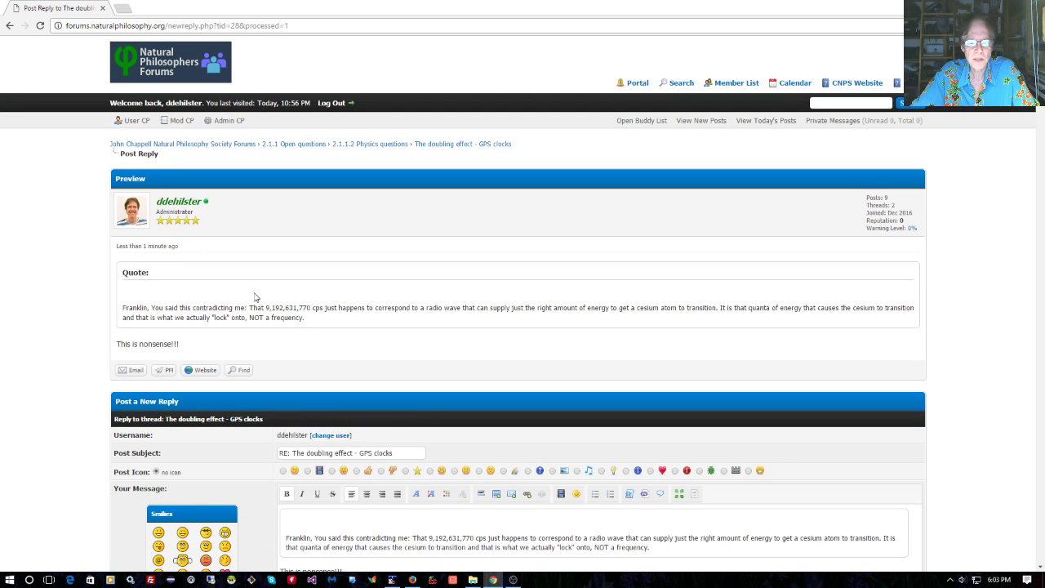
{"action": "mouse_move", "coordinate": [514, 580]}
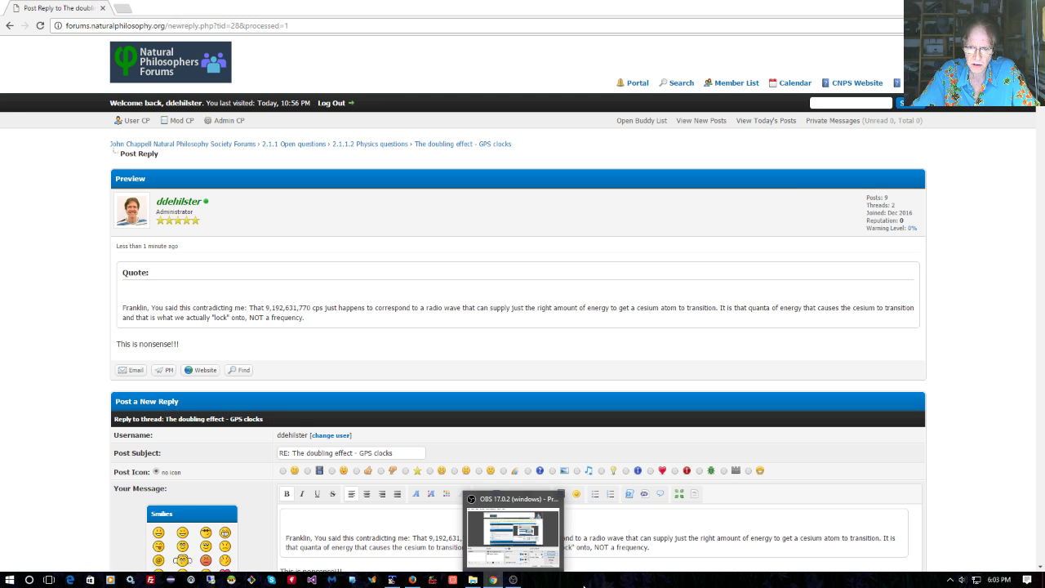
{"action": "left_click", "coordinate": [514, 581]}
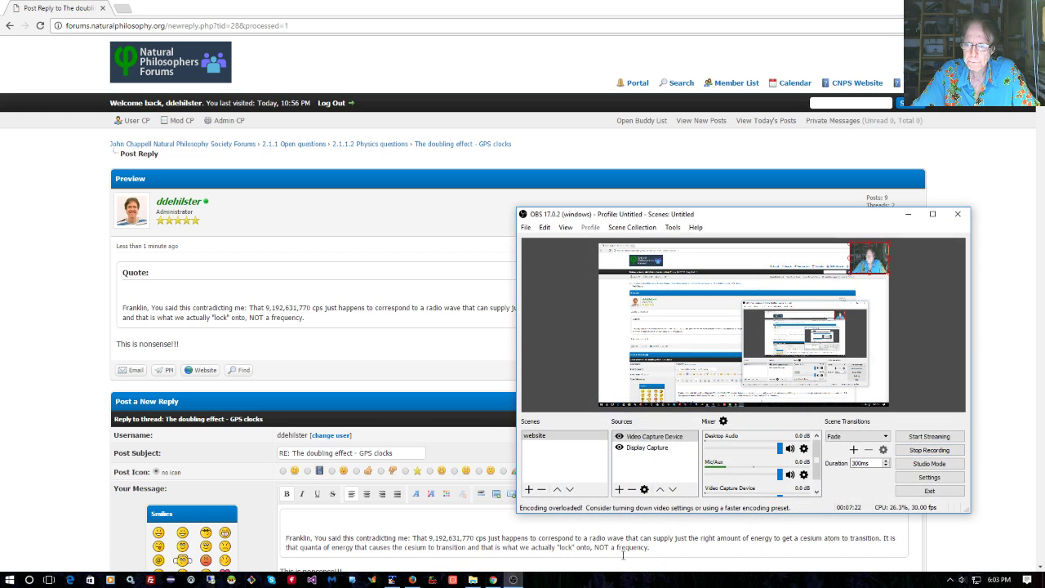